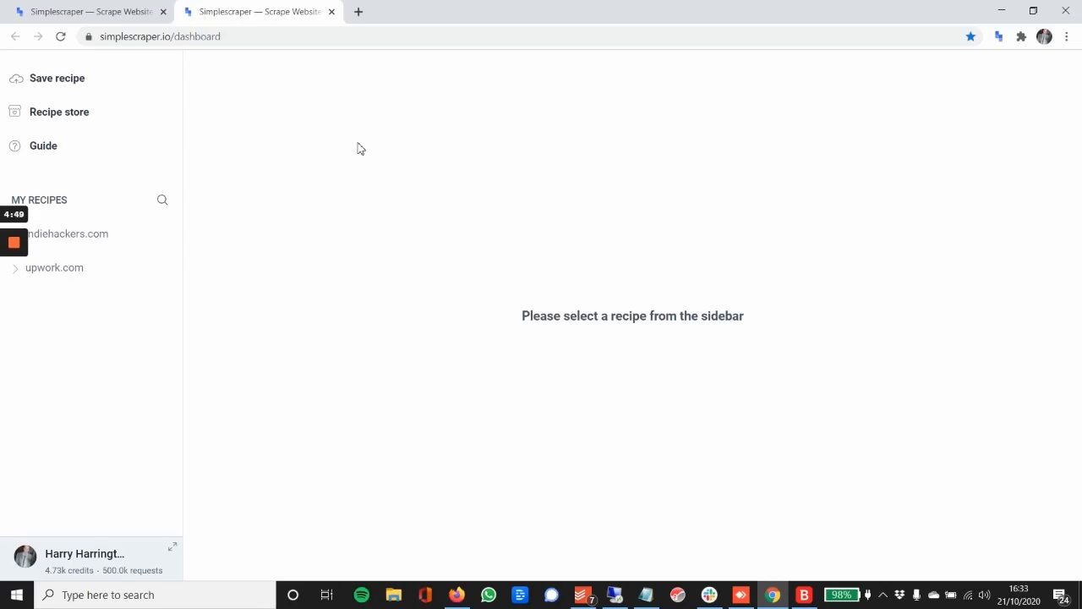
Switch to the simplescraper.io landing page tab
click(117, 12)
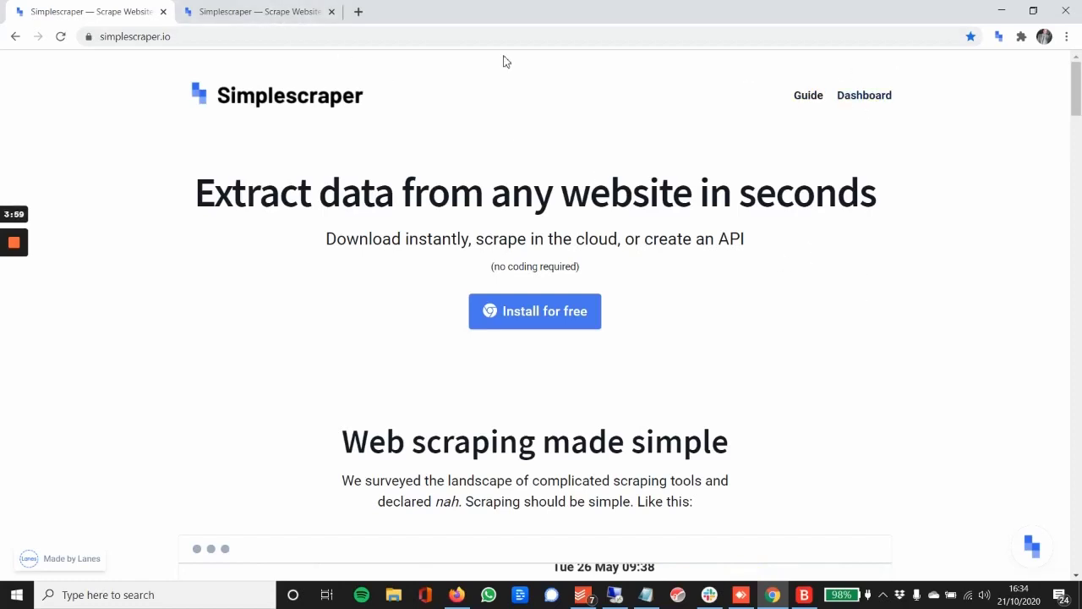
Open and close the Crisp support chat on the landing page, then return to the recipe dashboard
click(281, 16)
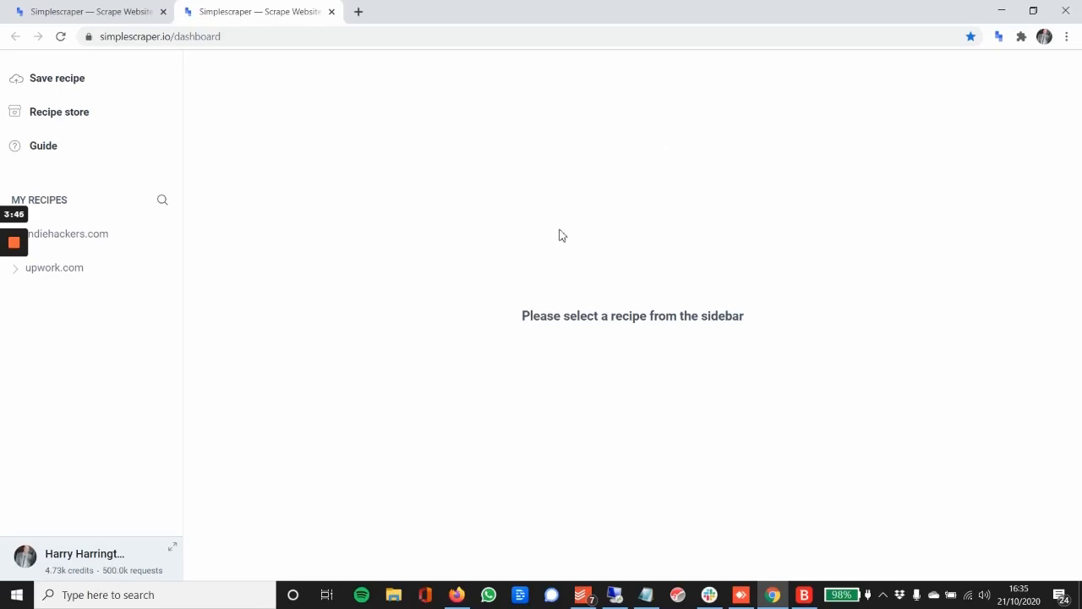
click(114, 16)
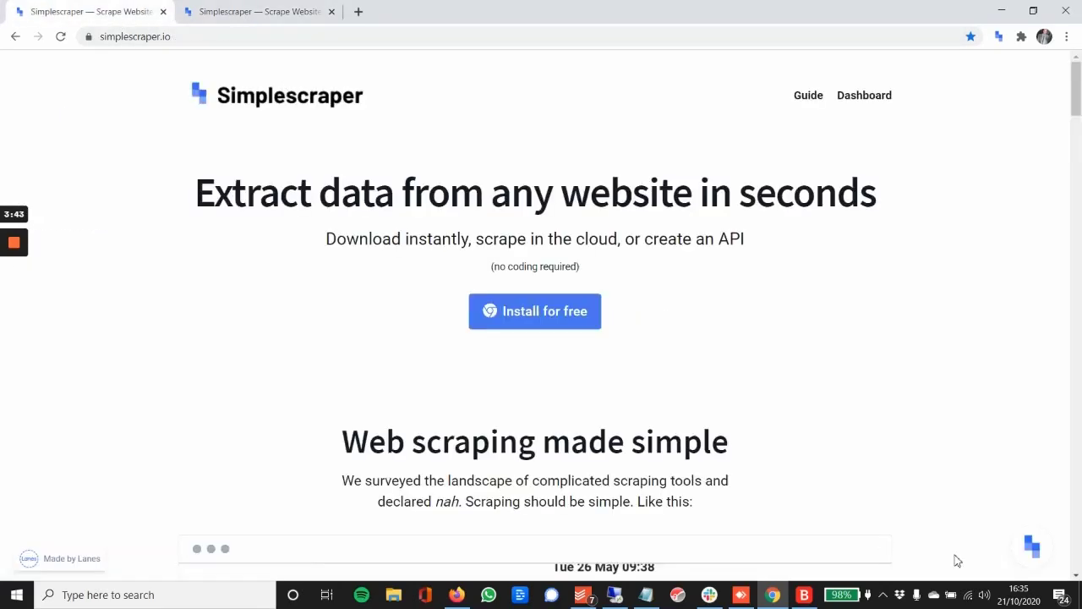
click(1036, 551)
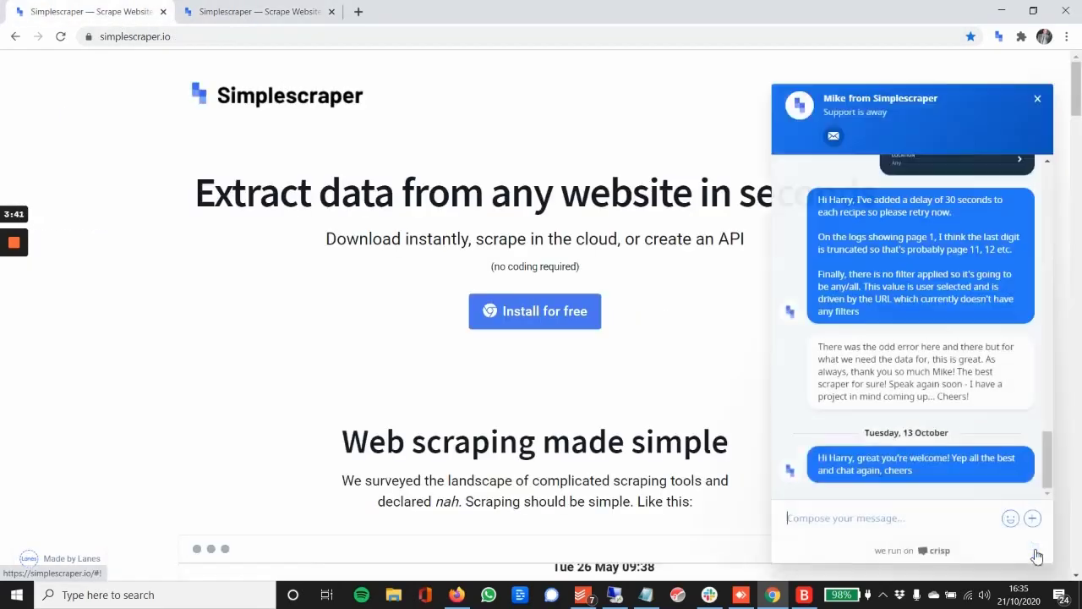
click(1038, 99)
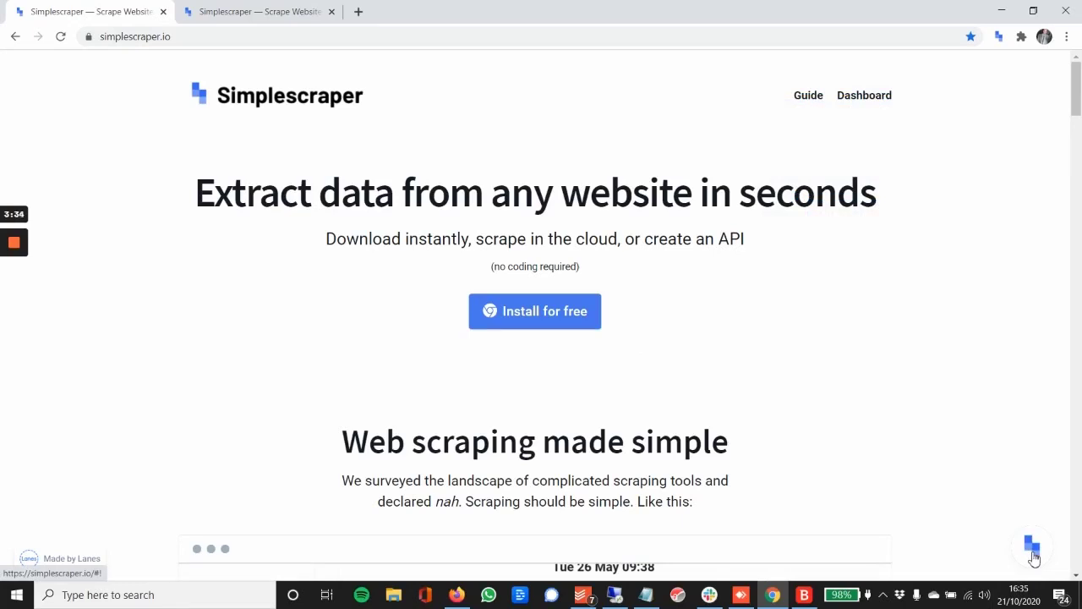
click(288, 12)
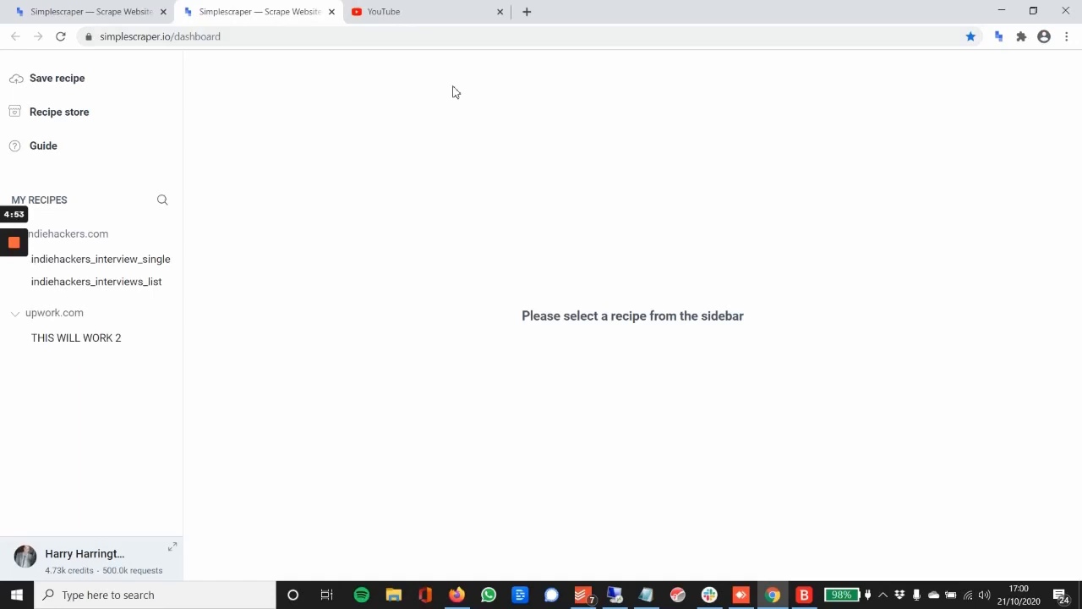
Search YouTube for 'webflow tutorial' and scroll the results back to the top
click(425, 15)
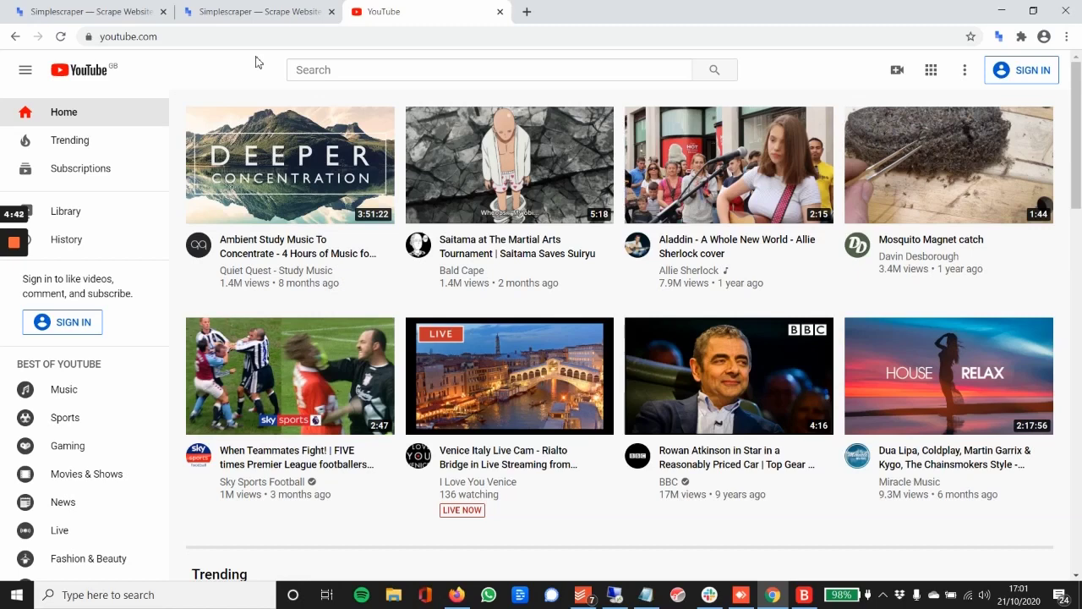
click(320, 69)
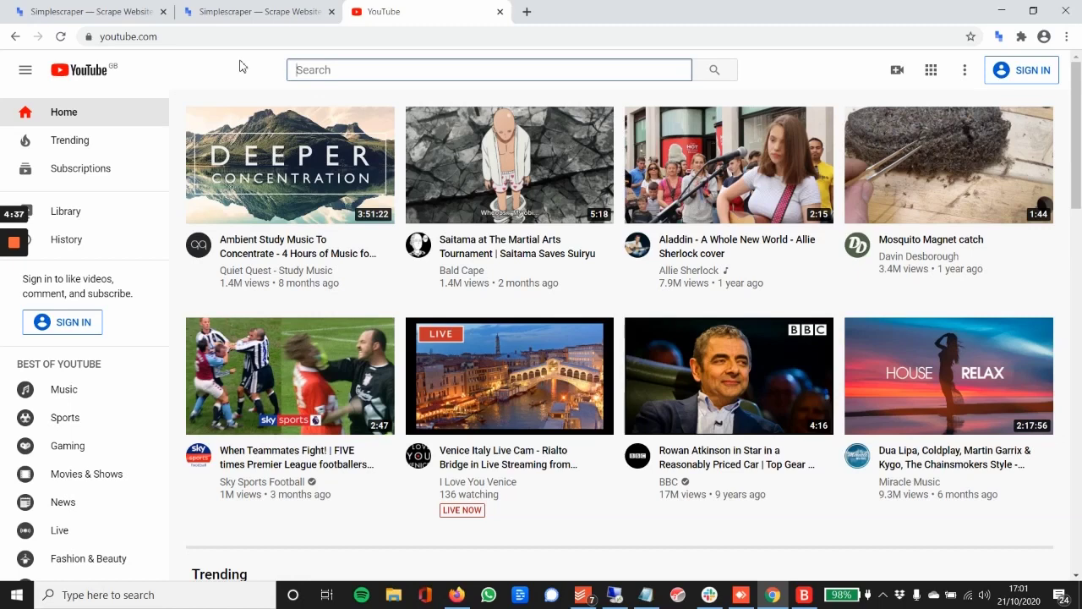
text(webflow tutorial)
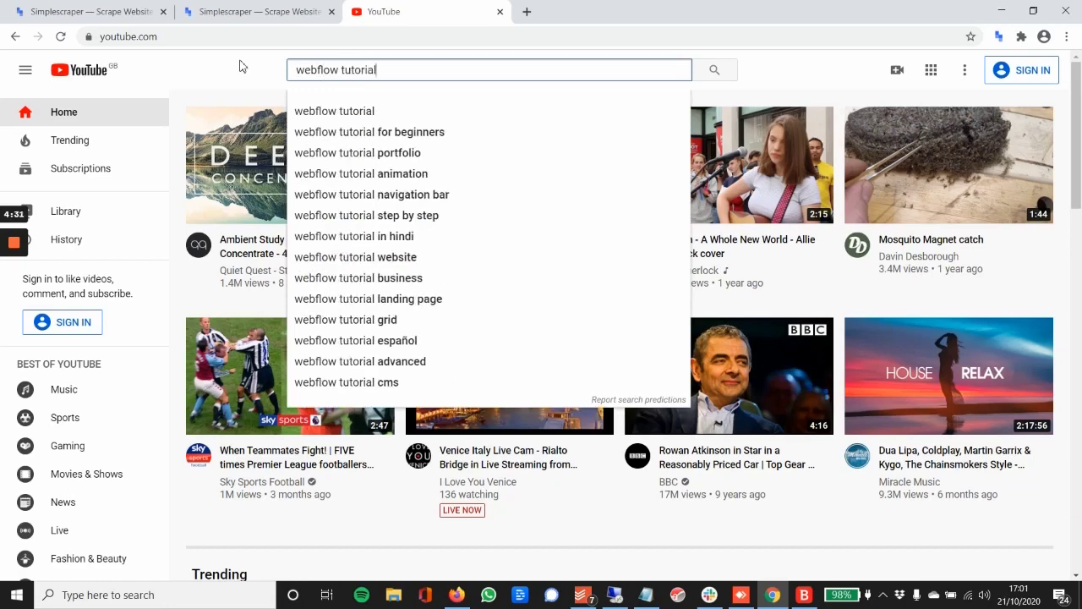
key(Return)
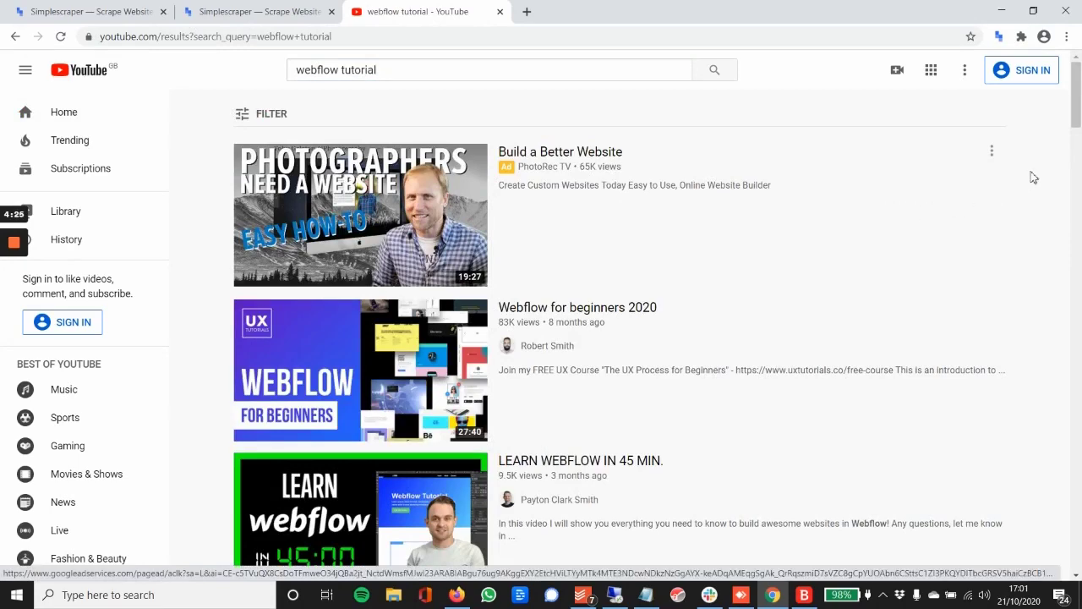
drag(1076, 92, 1076, 270)
mouse_move(1080, 565)
mouse_down()
mouse_move(1076, 334)
mouse_move(1077, 575)
mouse_up()
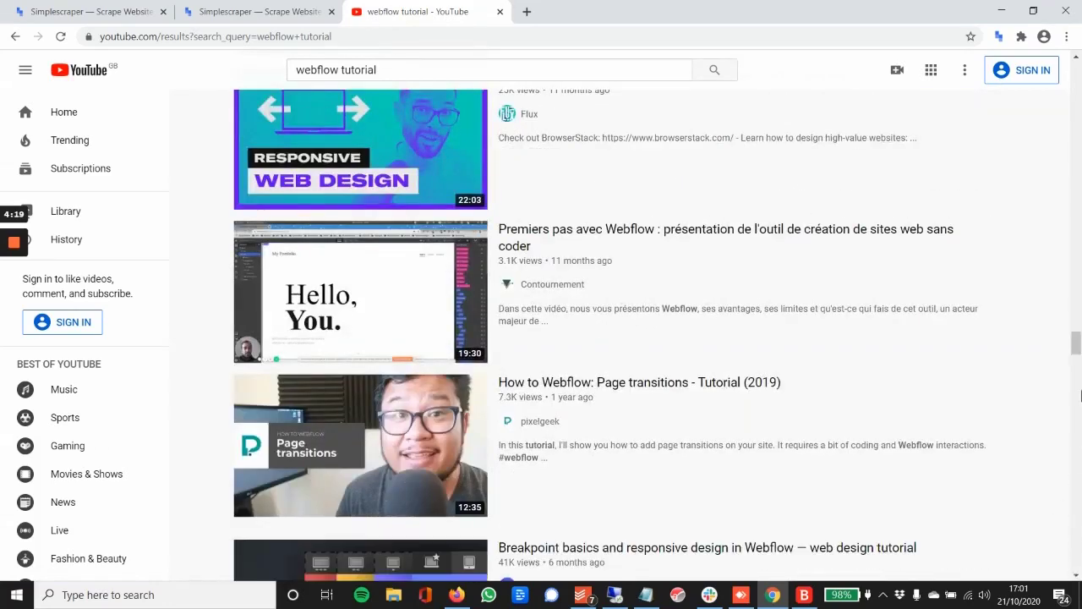
click(1074, 378)
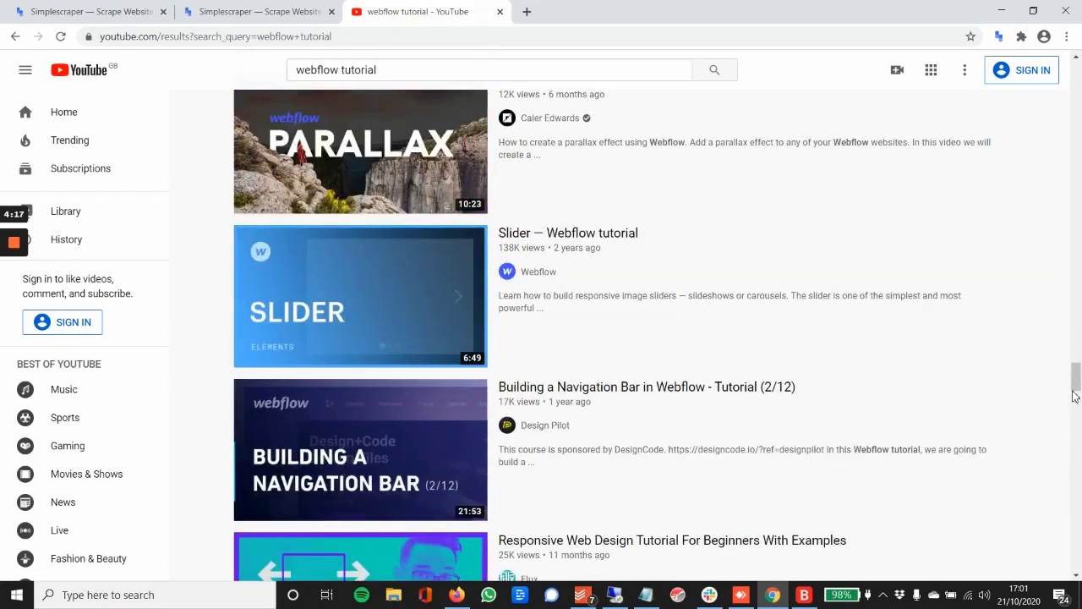
drag(1076, 396, 1069, 583)
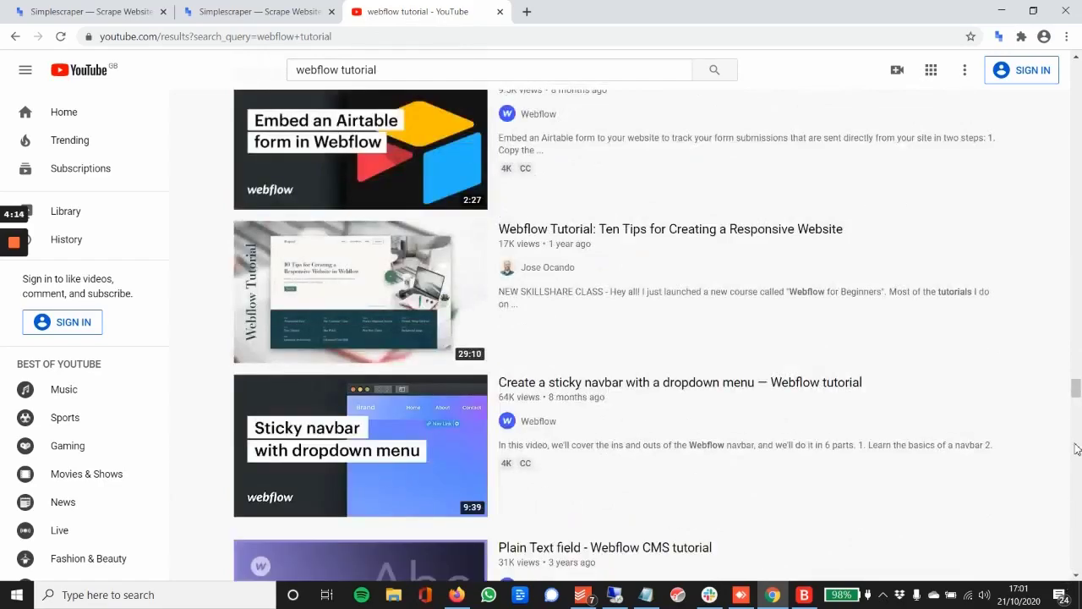
drag(1076, 435, 1077, 75)
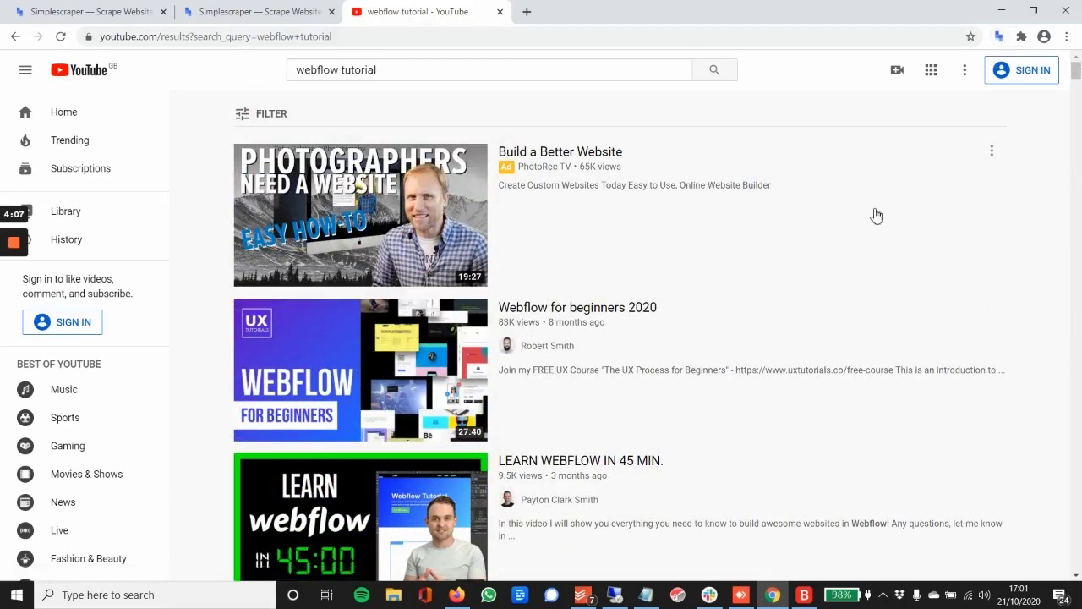
Start 'Scrape this website' on the YouTube results and add a first property, propertyName1
click(997, 39)
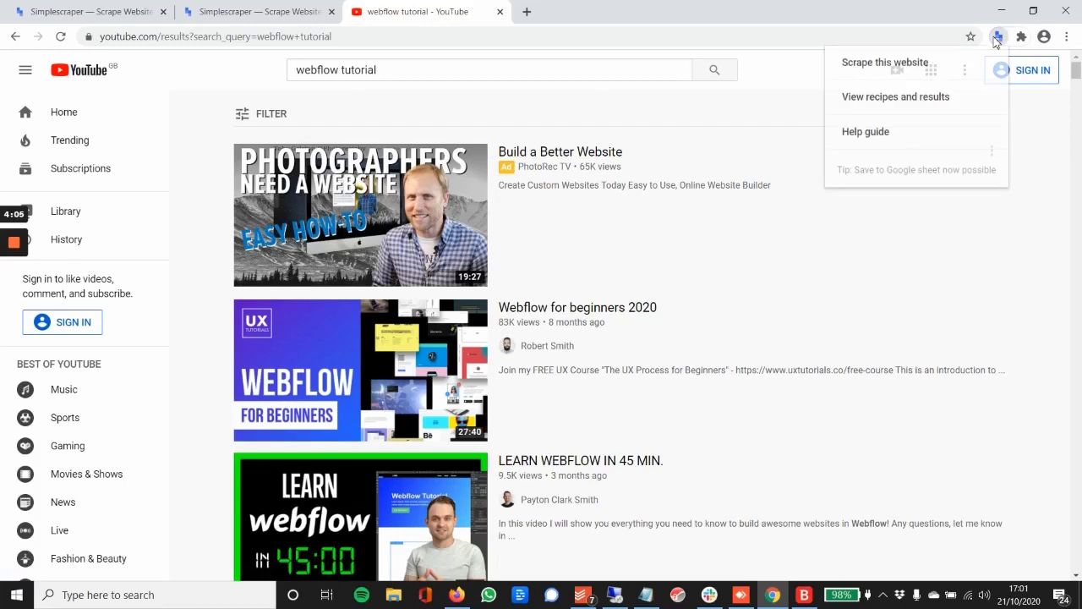
click(956, 61)
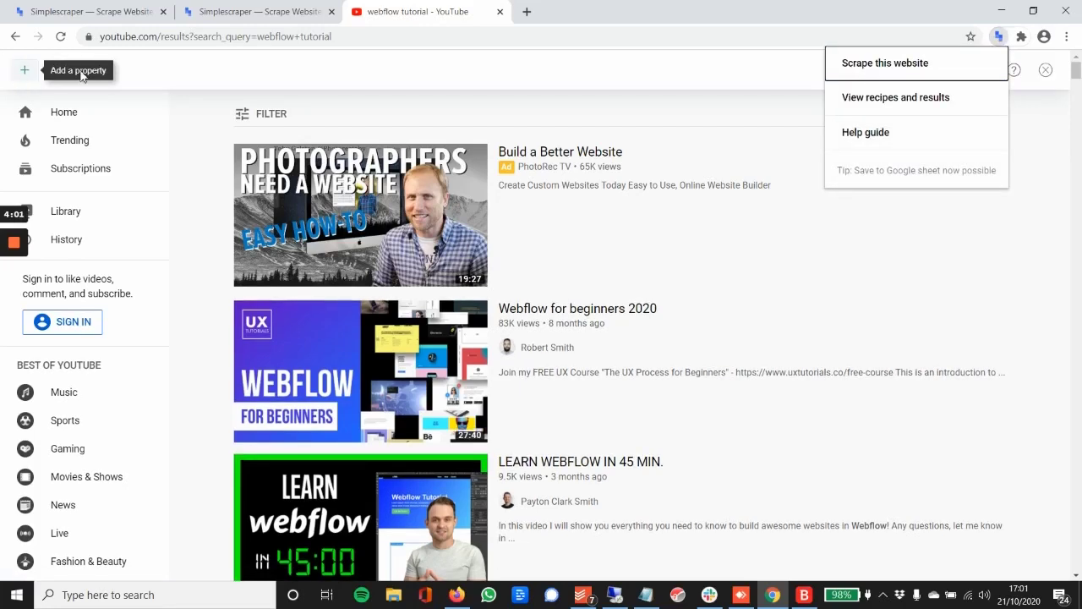
click(25, 71)
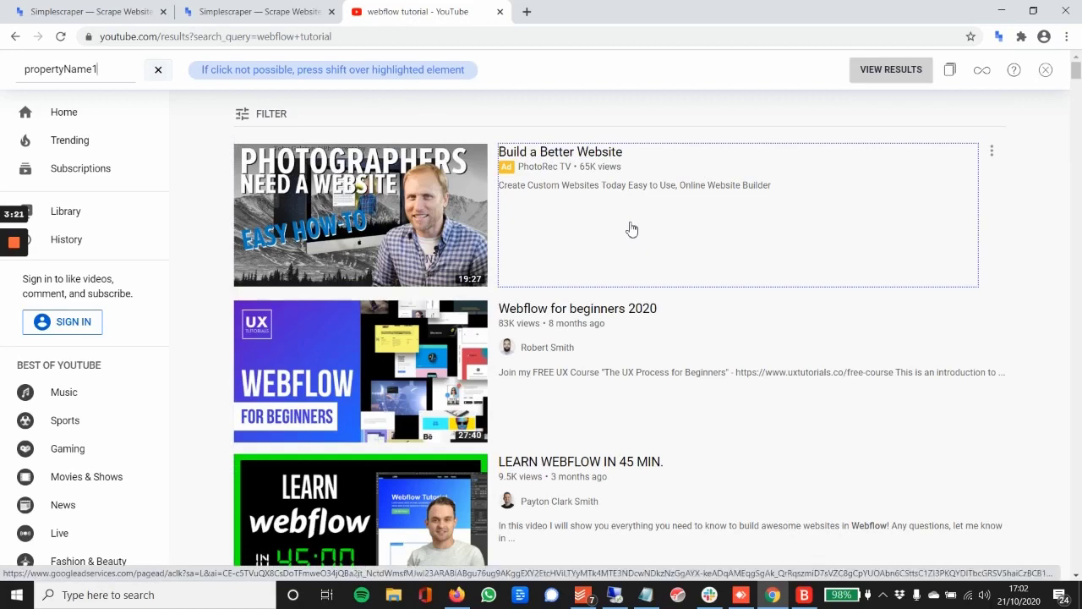
Select all 96 video titles from two sample titles and rename propertyName1 to 'title'
click(574, 155)
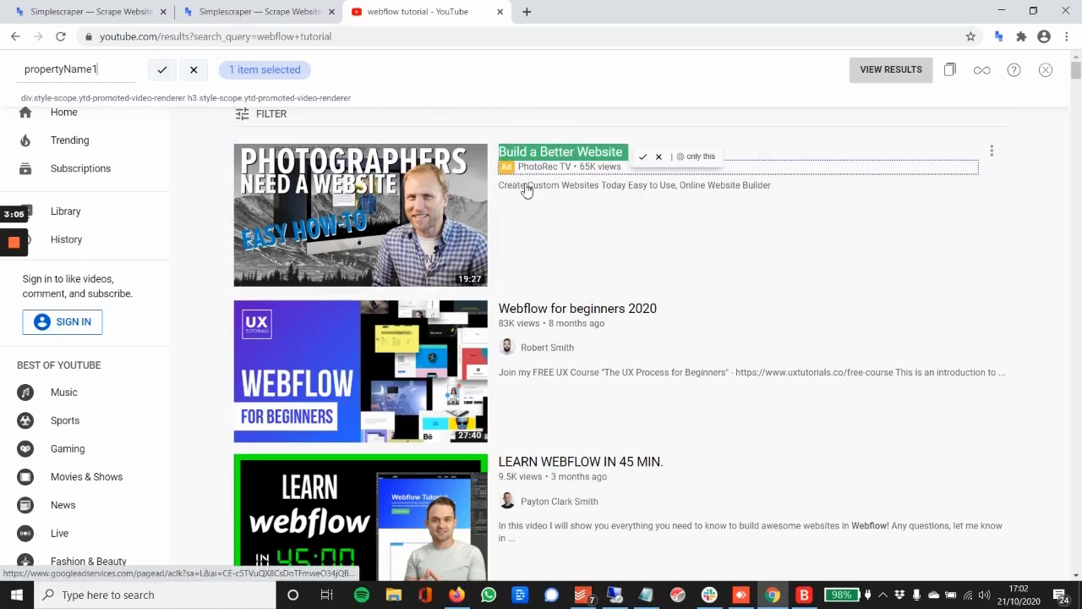
click(569, 313)
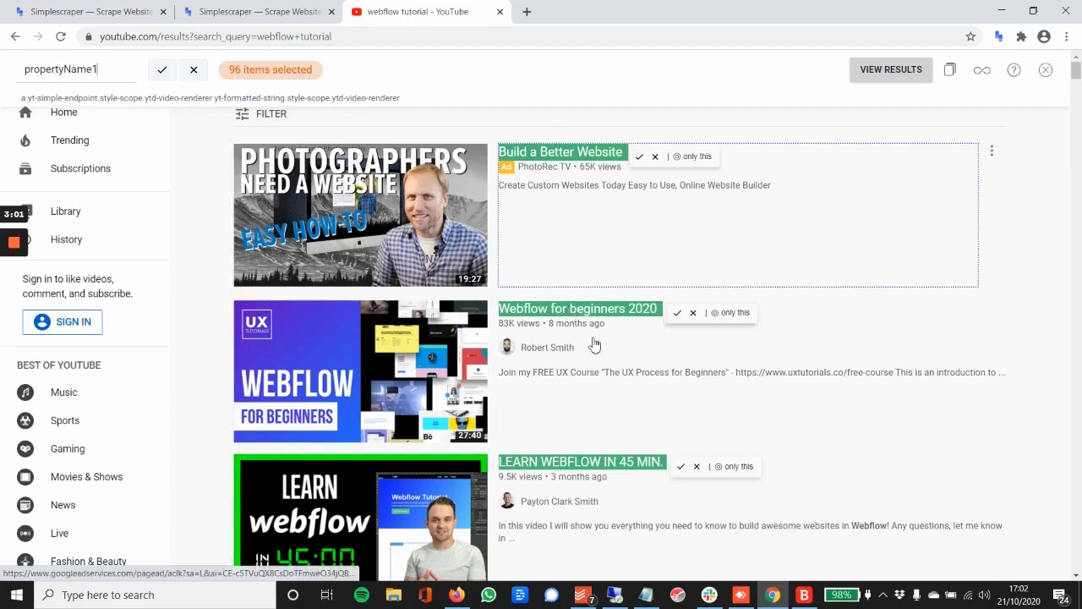
scroll(608, 454, down, 5)
scroll(609, 454, down, 5)
scroll(612, 445, up, 6)
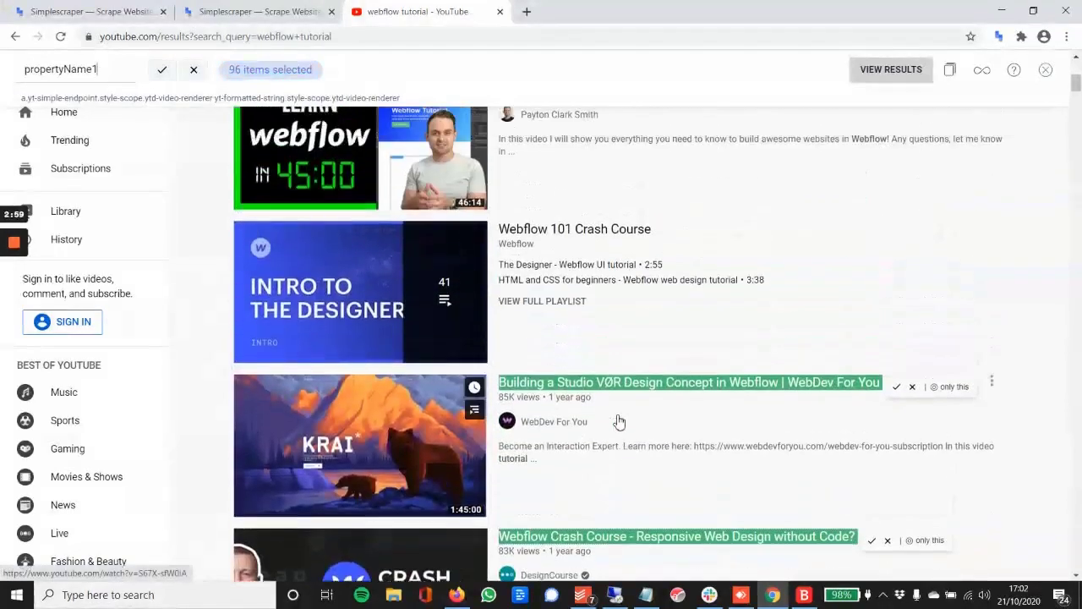
scroll(609, 237, down, 1)
scroll(643, 313, up, 2)
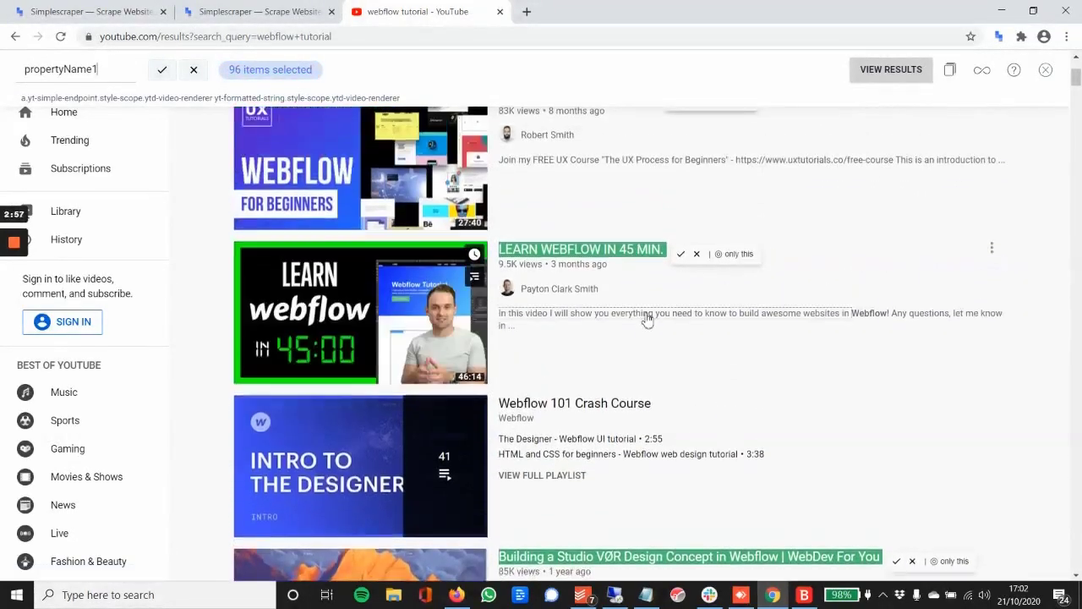
scroll(588, 295, down, 1)
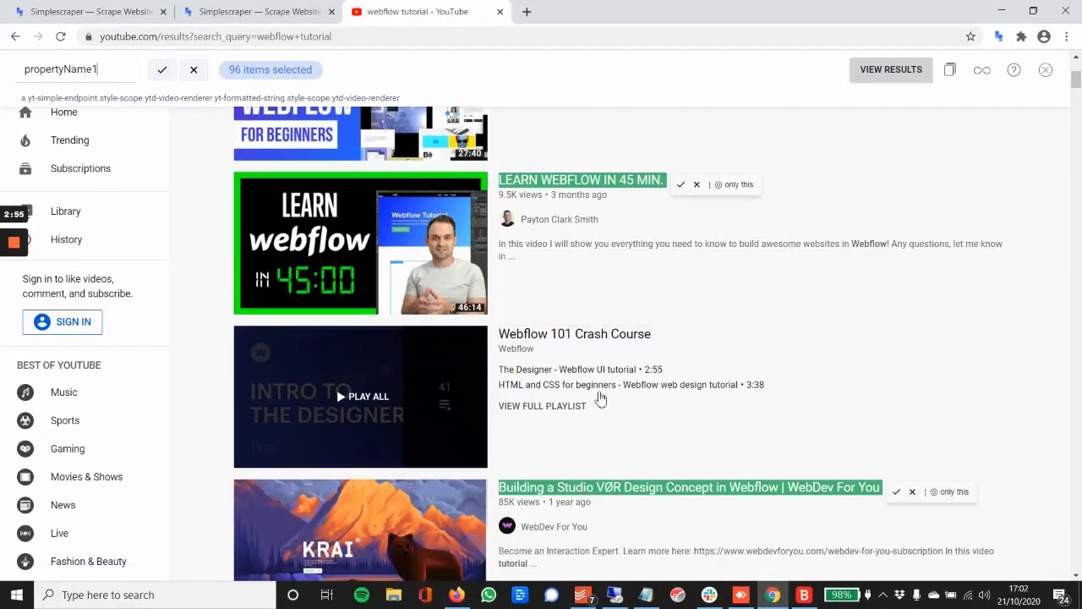
scroll(665, 313, up, 2)
scroll(665, 312, down, 10)
scroll(655, 337, up, 5)
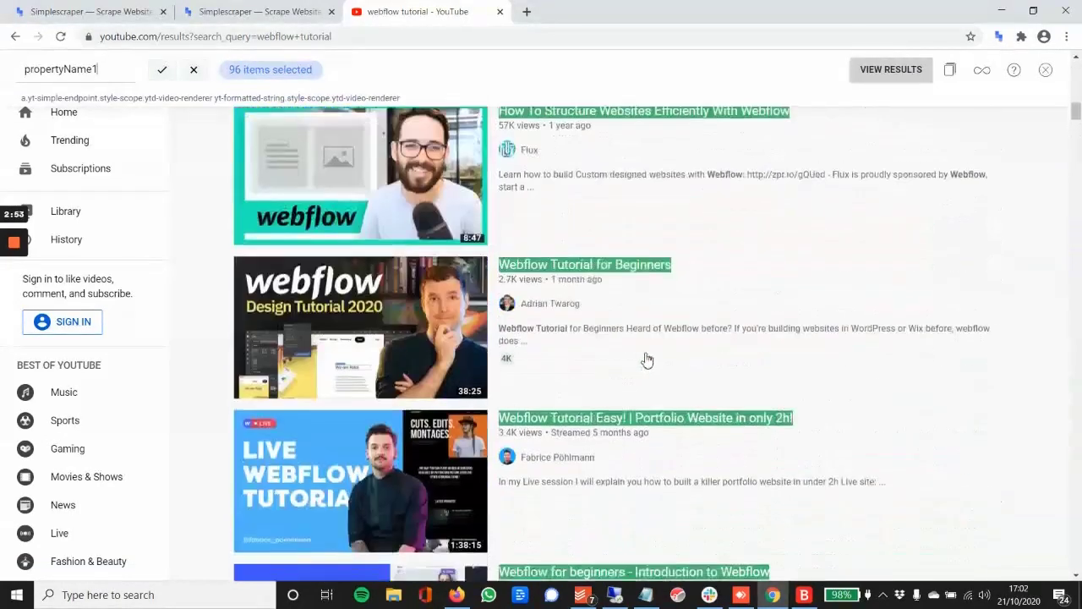
scroll(652, 333, up, 11)
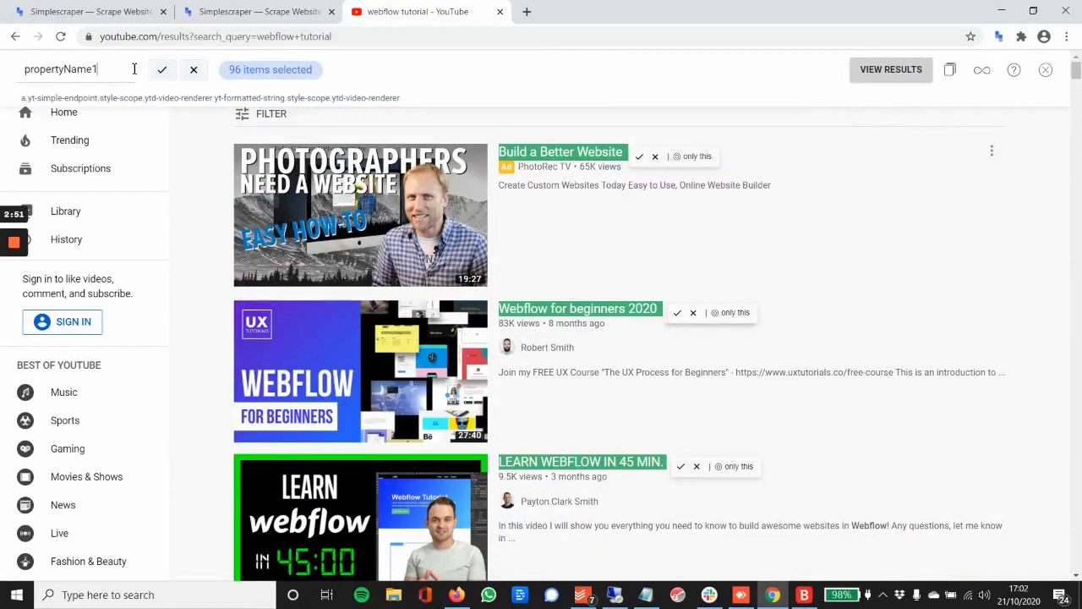
drag(56, 69, 6, 62)
text(title)
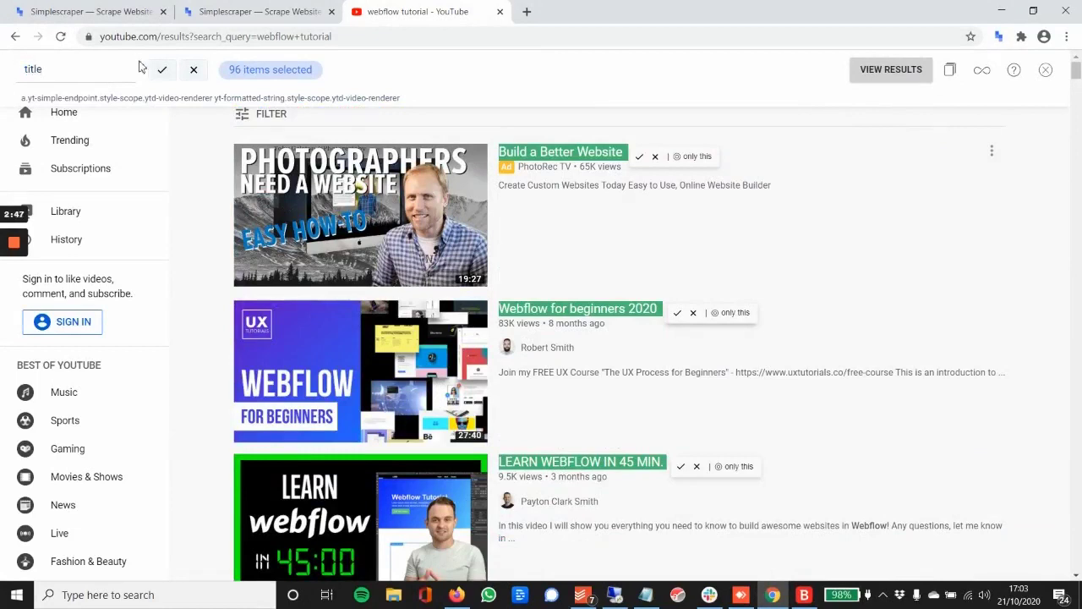
Confirm the title property and start a second property from an ad's description
click(165, 74)
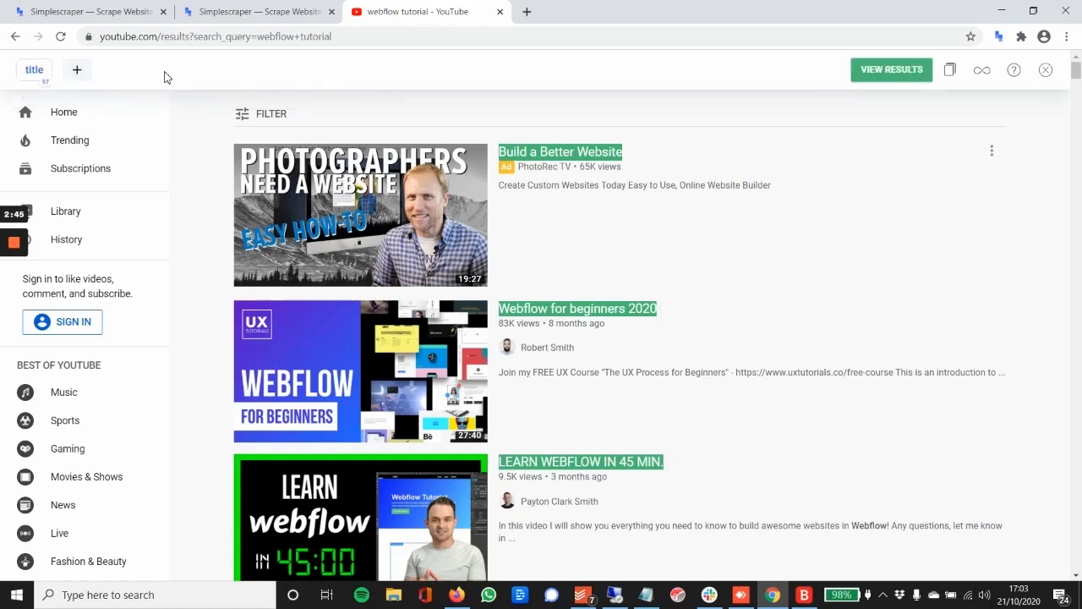
click(76, 71)
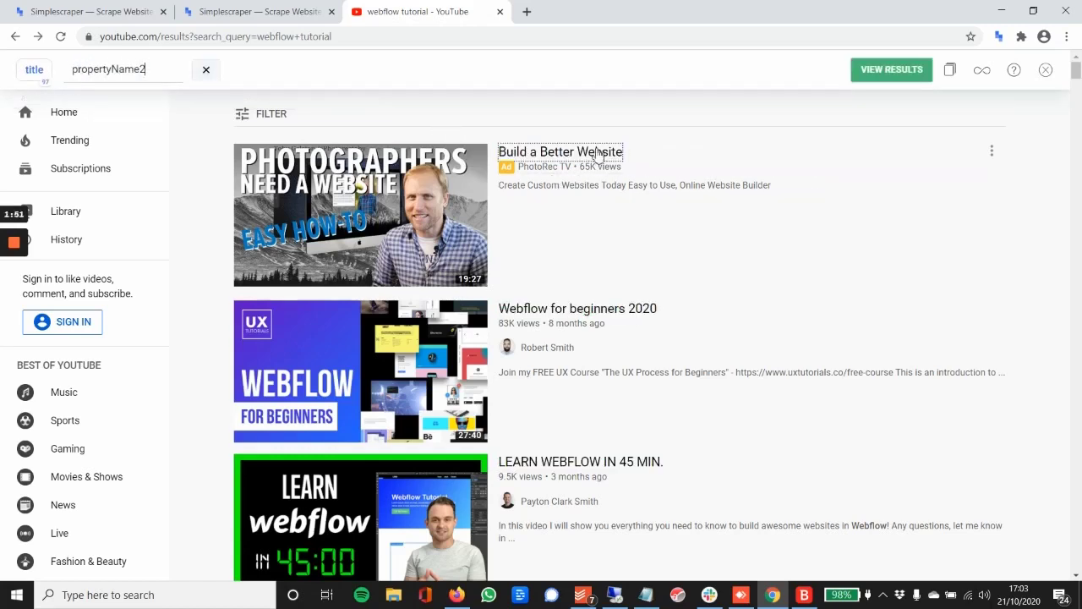
click(605, 191)
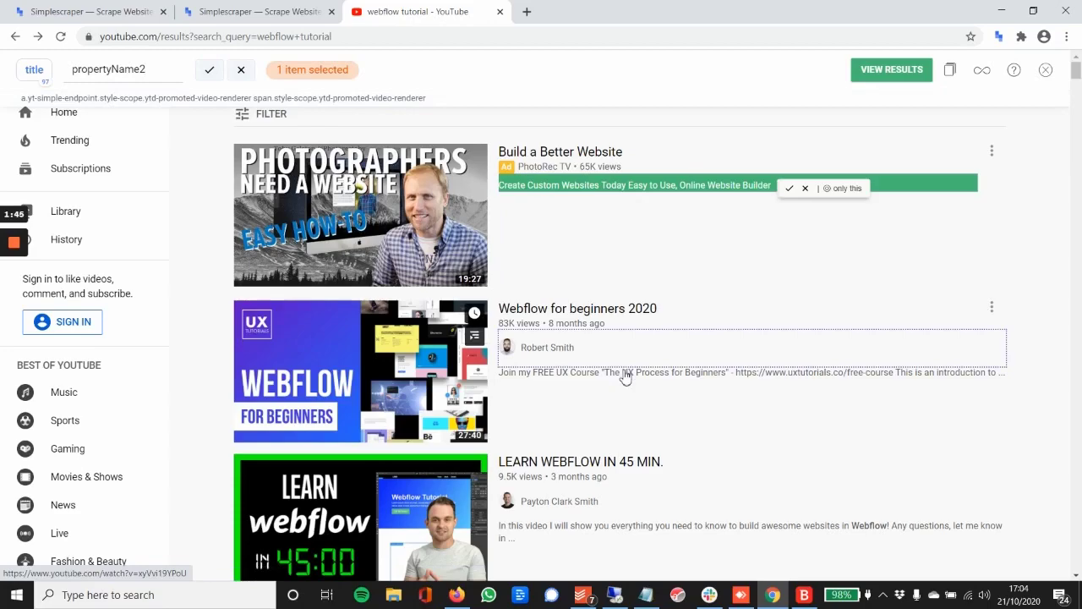
scroll(722, 459, down, 9)
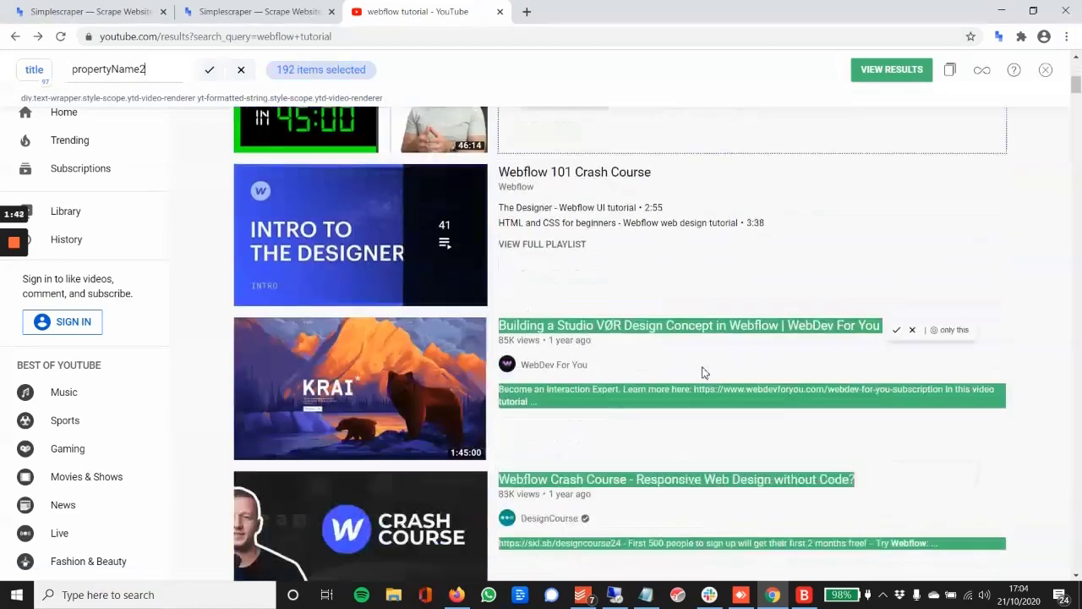
scroll(705, 370, up, 6)
scroll(705, 369, up, 3)
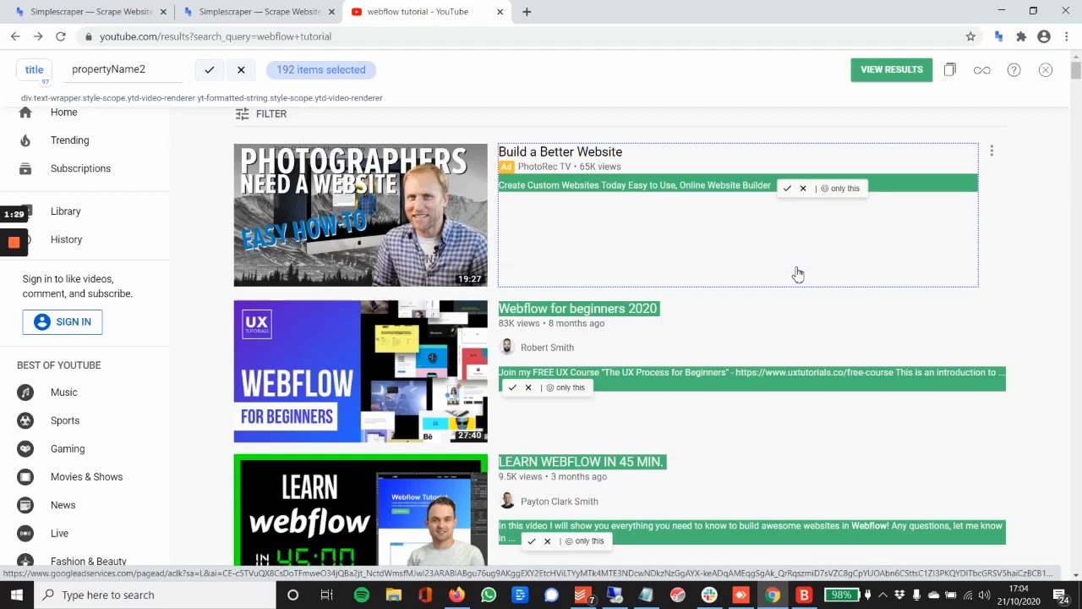
scroll(776, 307, down, 1)
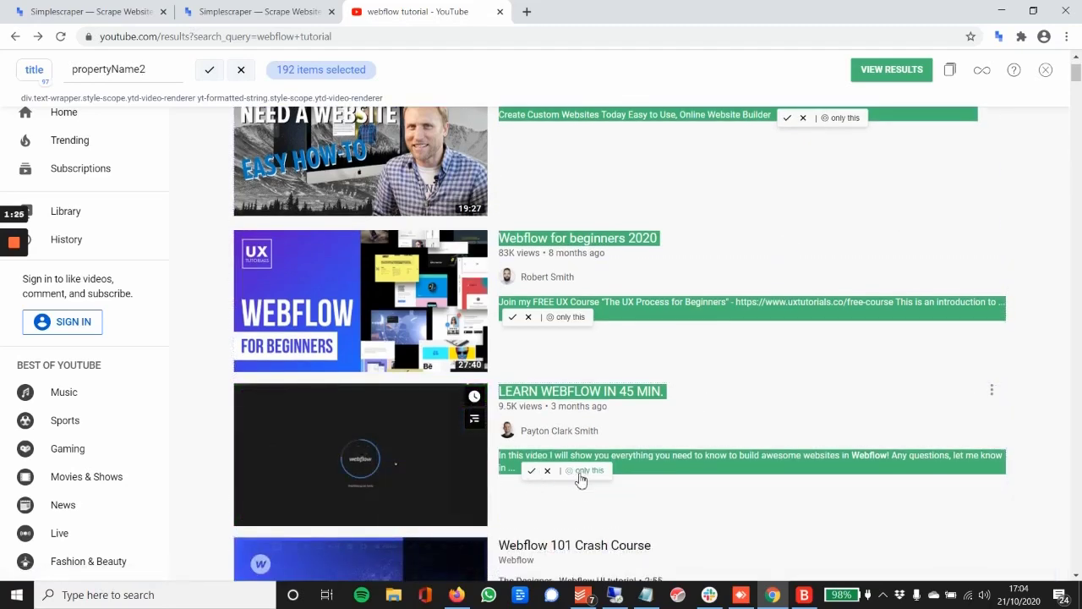
Narrow the second property's selection to only the 99 video descriptions
click(532, 471)
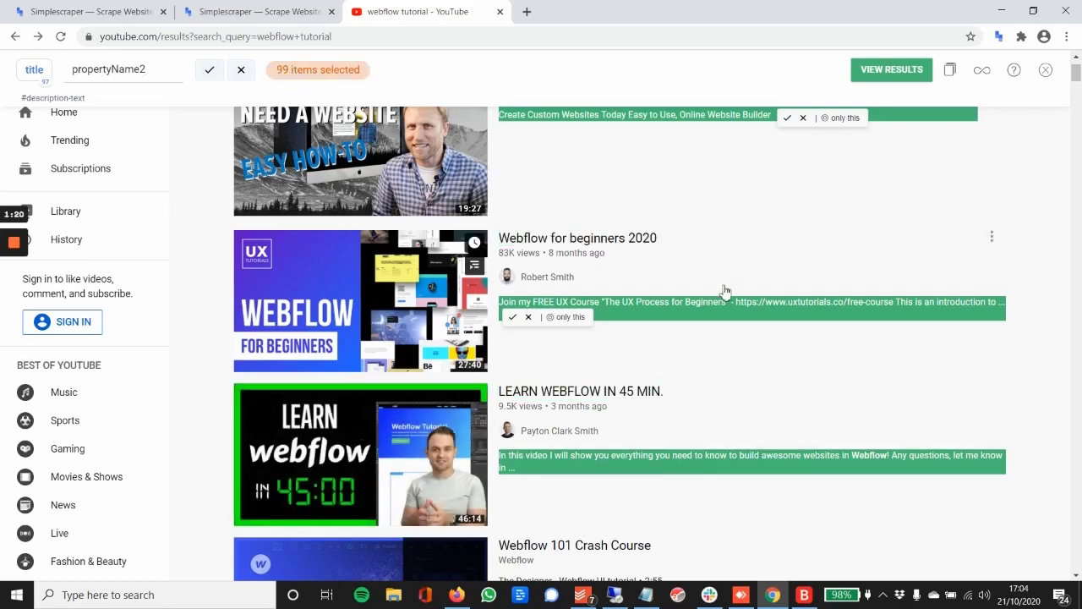
scroll(683, 282, up, 1)
scroll(757, 305, down, 3)
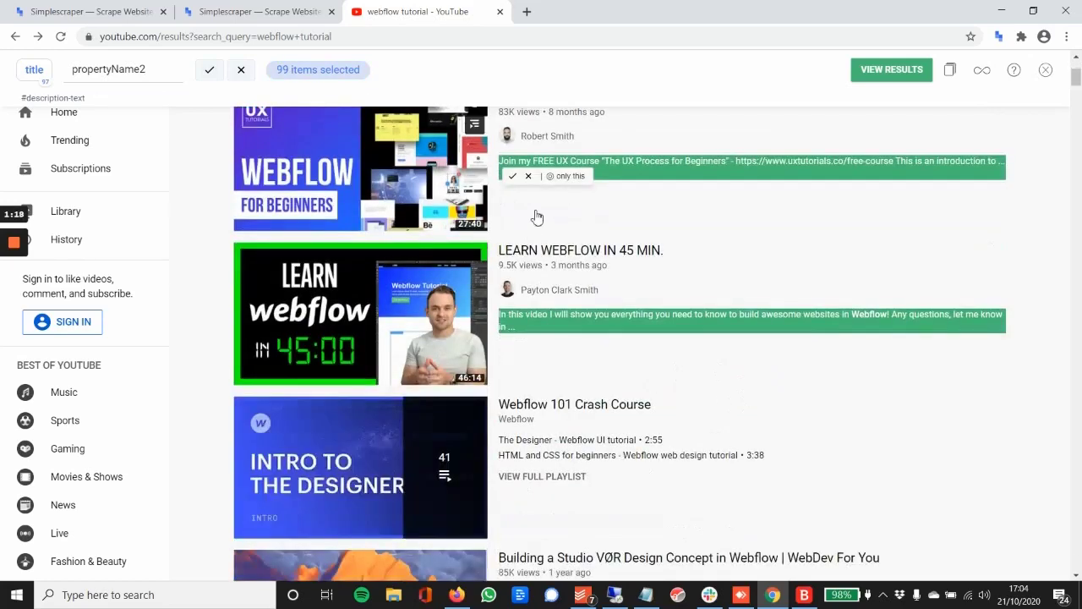
scroll(541, 254, down, 7)
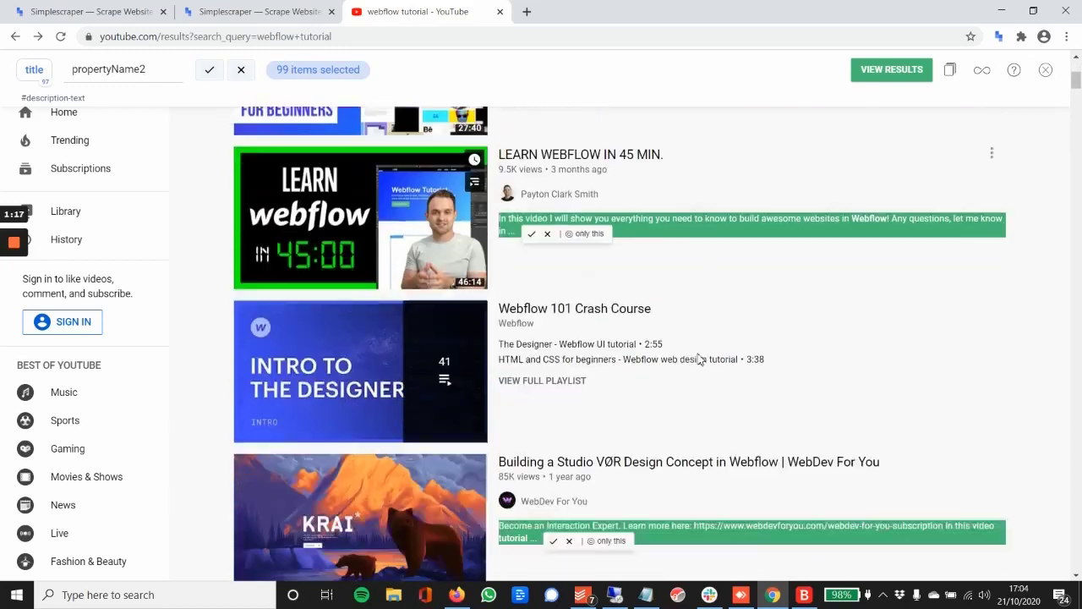
scroll(624, 363, down, 12)
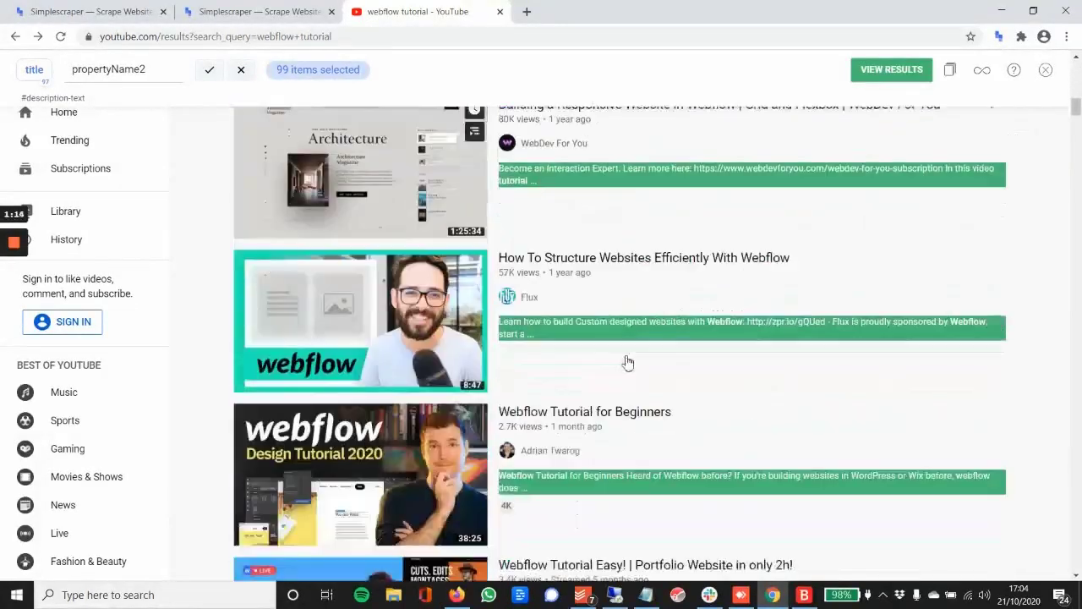
scroll(651, 299, down, 4)
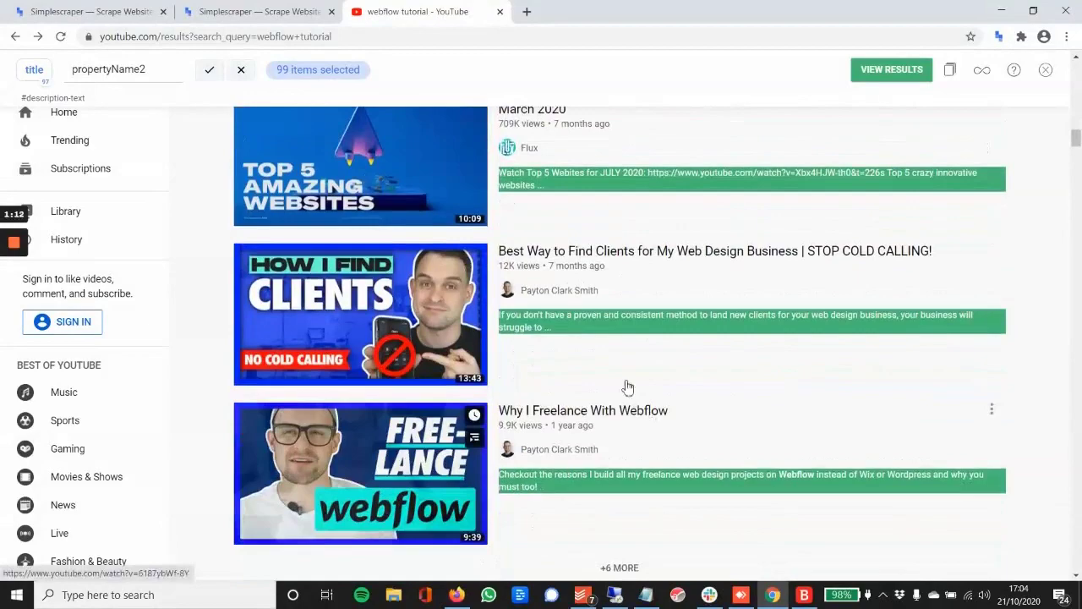
scroll(749, 363, up, 8)
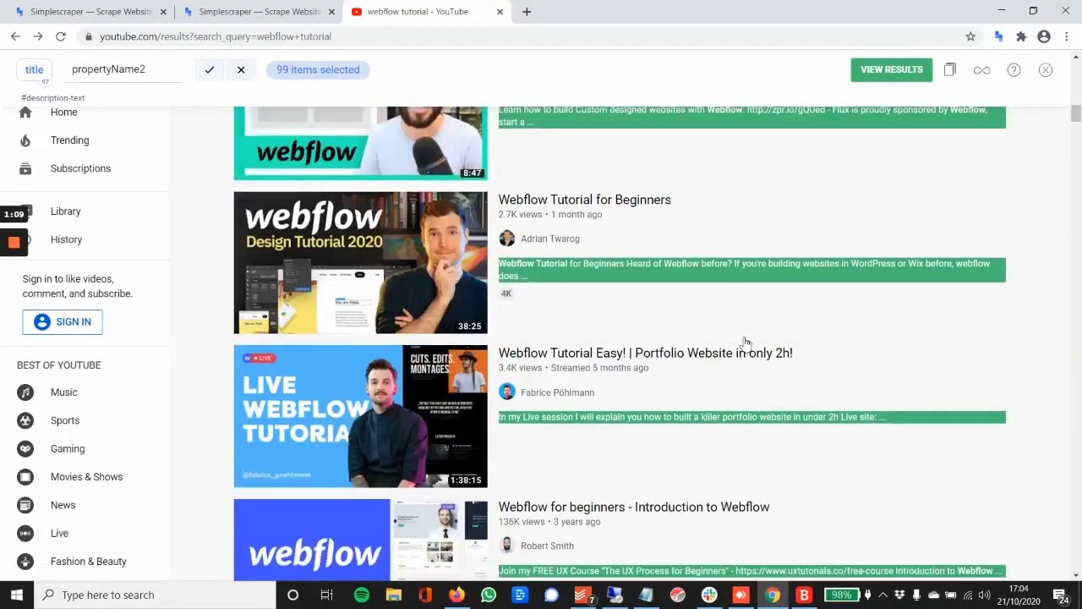
scroll(744, 279, up, 10)
scroll(754, 302, up, 2)
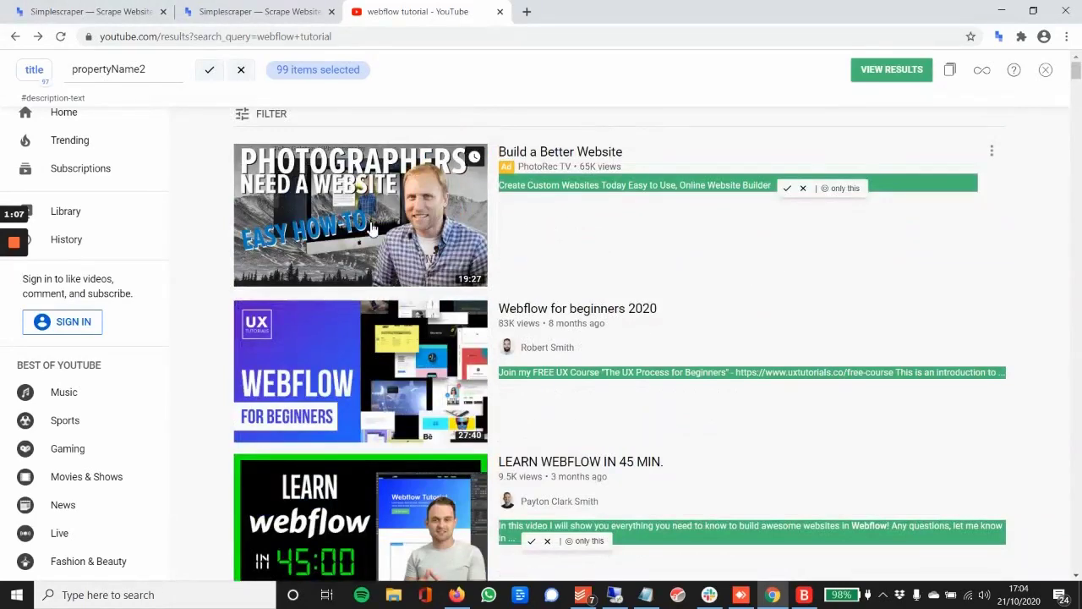
Rename the second property to 'desc' and save it
double_click(161, 71)
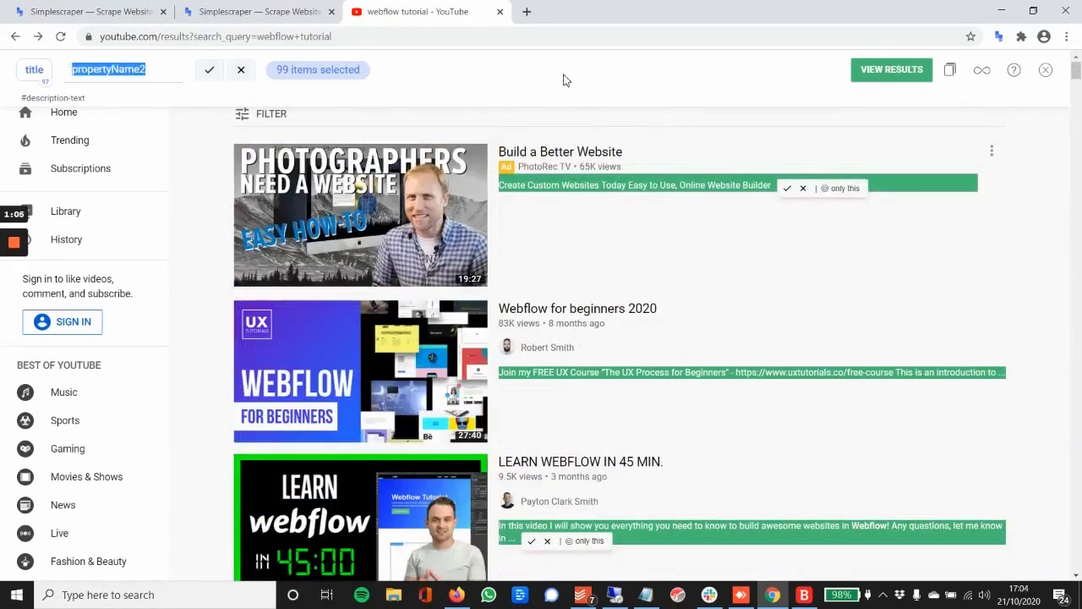
text(desc)
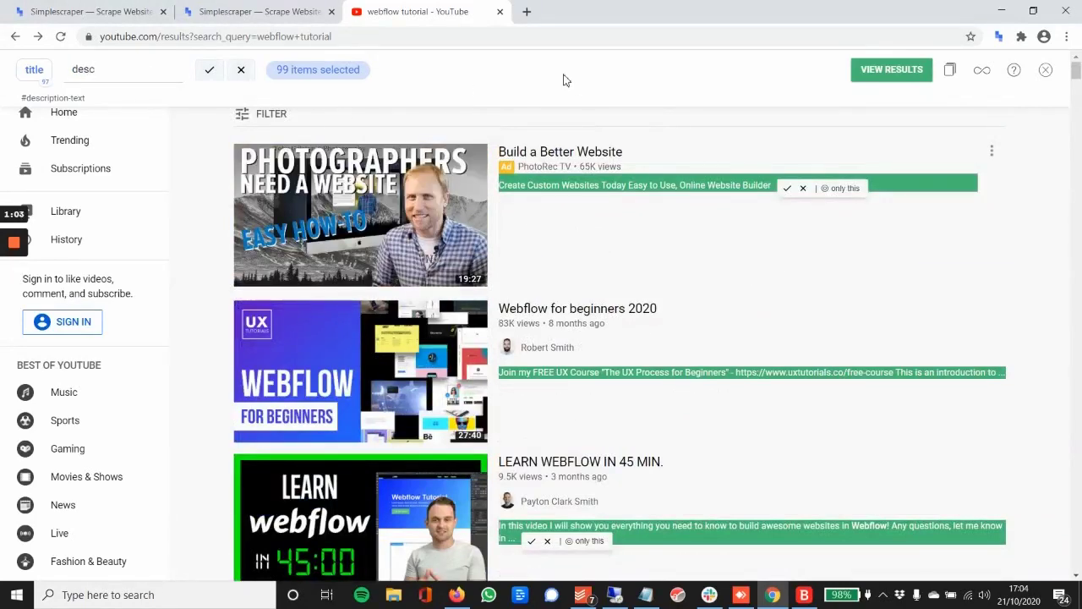
click(211, 71)
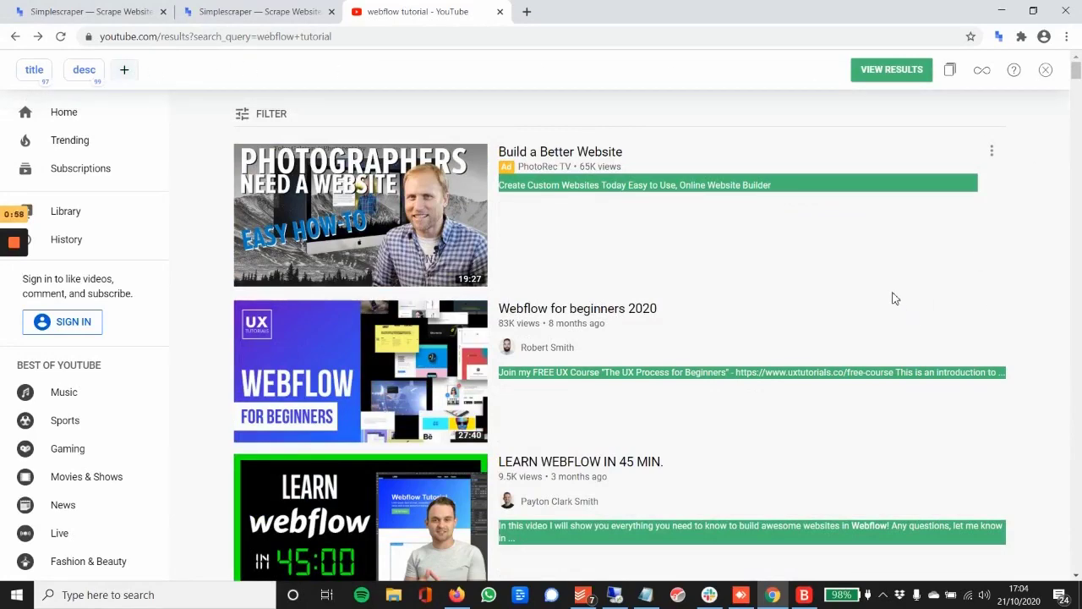
scroll(884, 253, down, 5)
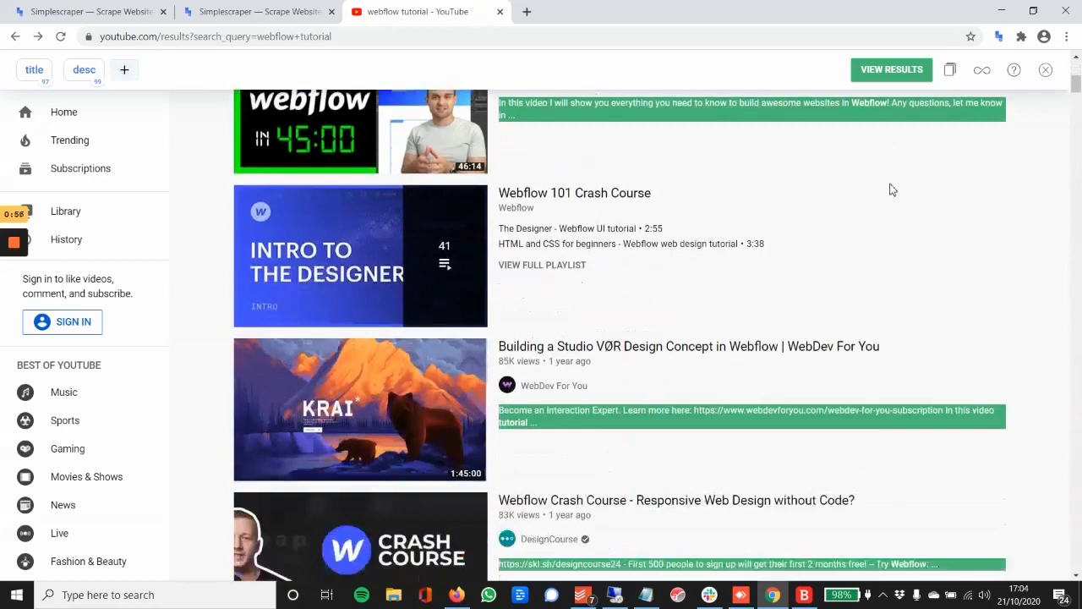
scroll(892, 190, up, 5)
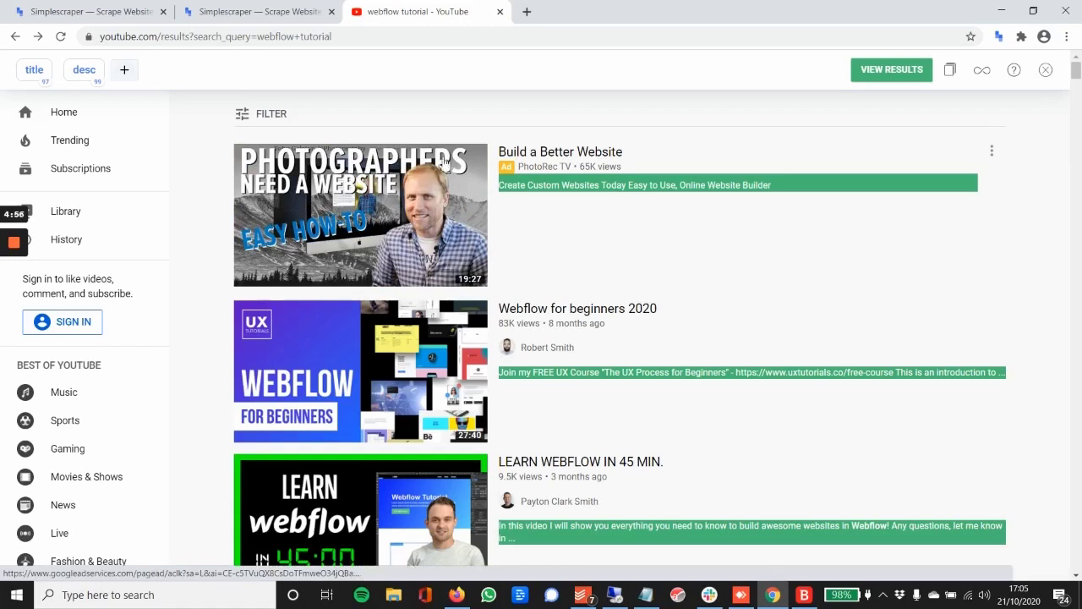
Add a third property covering the ad's and regular videos' channel names, 235 in total
click(126, 69)
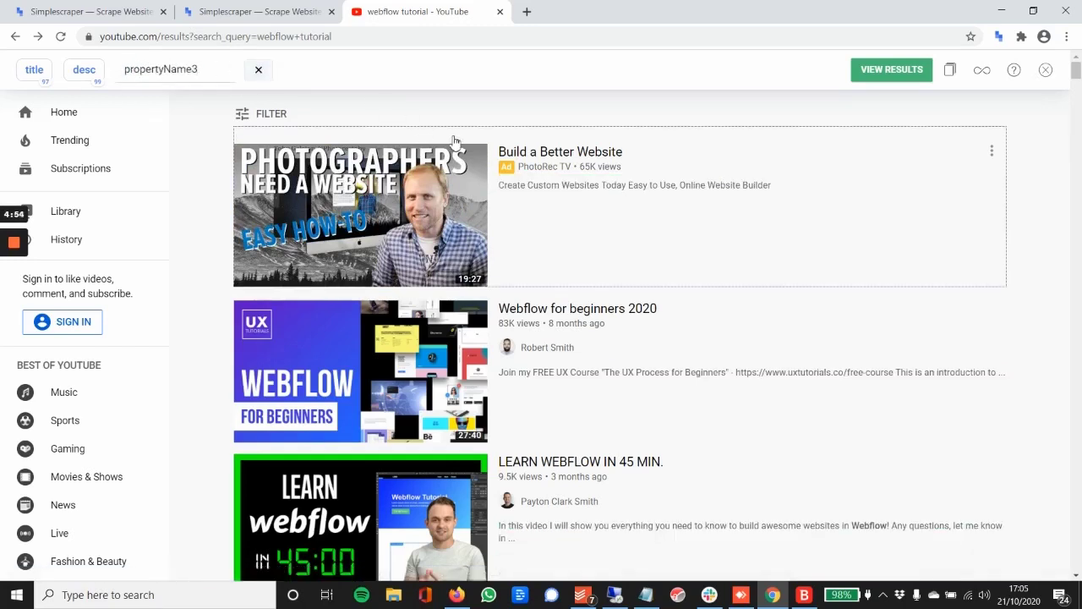
click(536, 173)
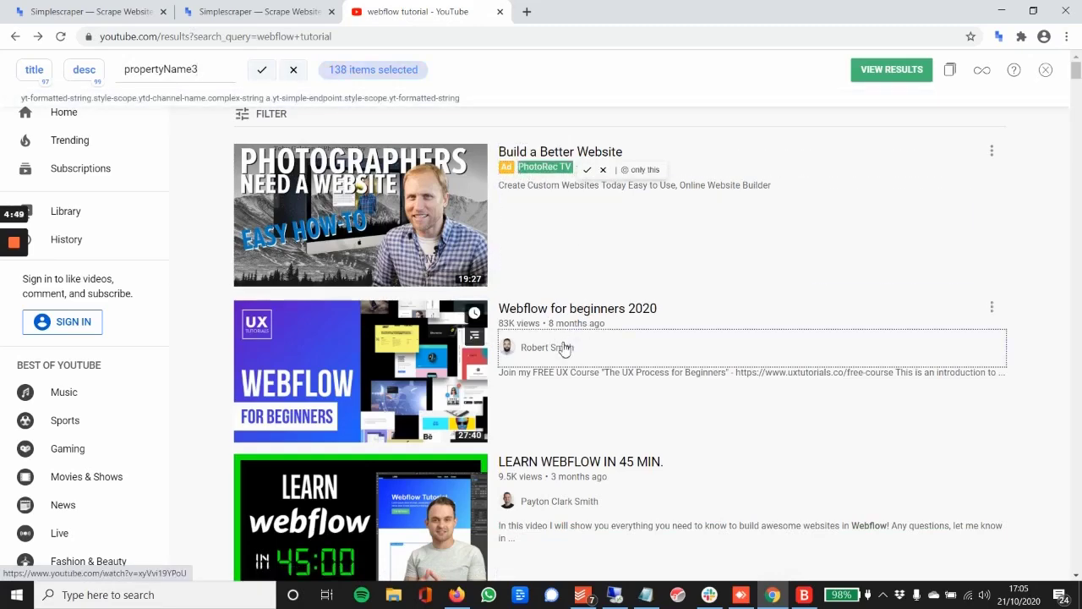
scroll(572, 386, down, 8)
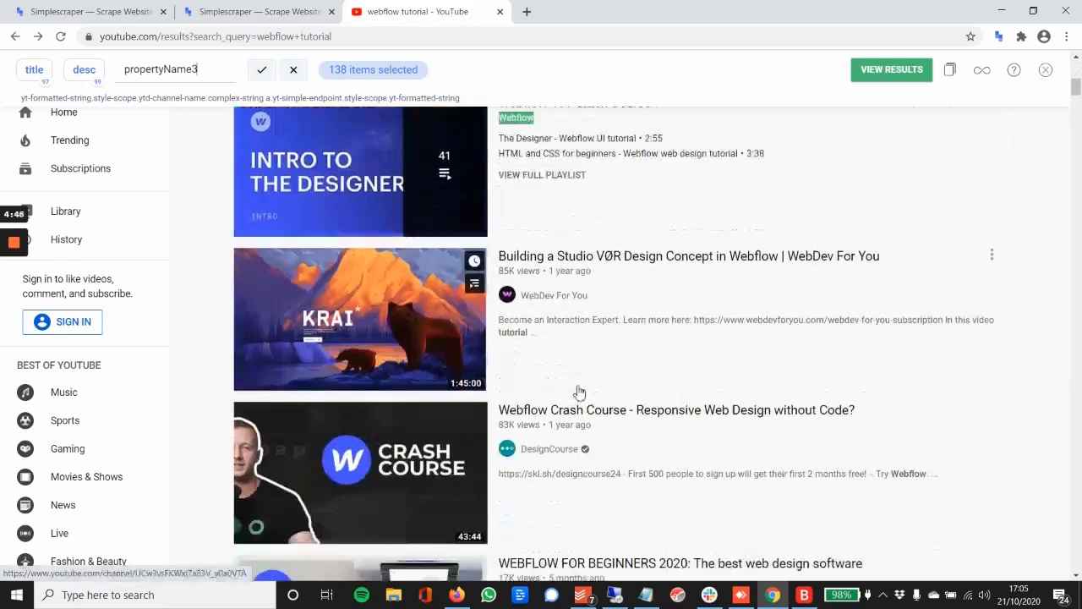
scroll(581, 390, up, 2)
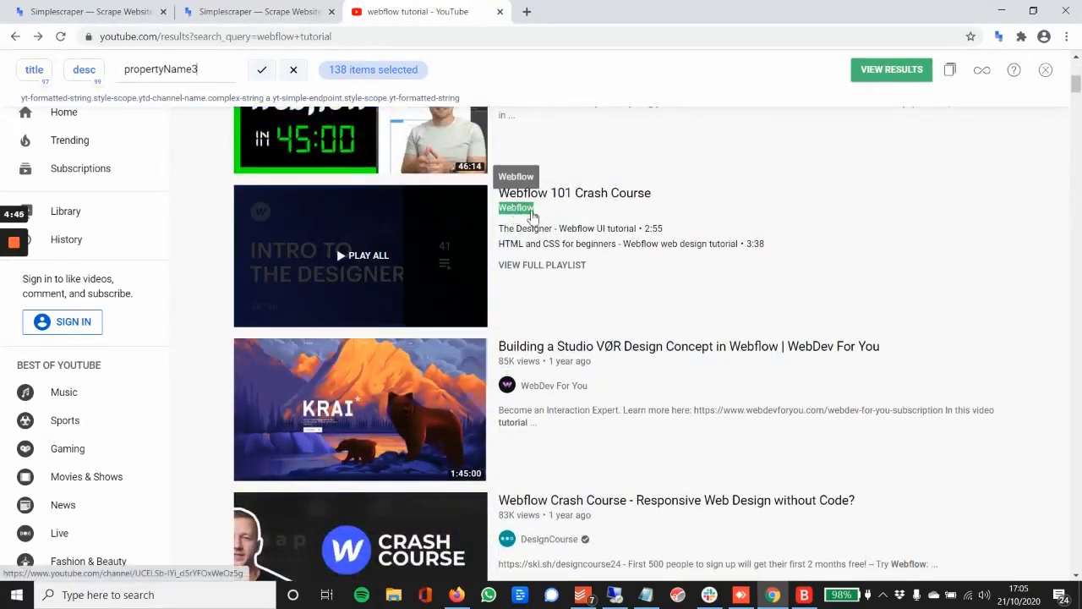
scroll(516, 177, up, 4)
scroll(598, 244, up, 1)
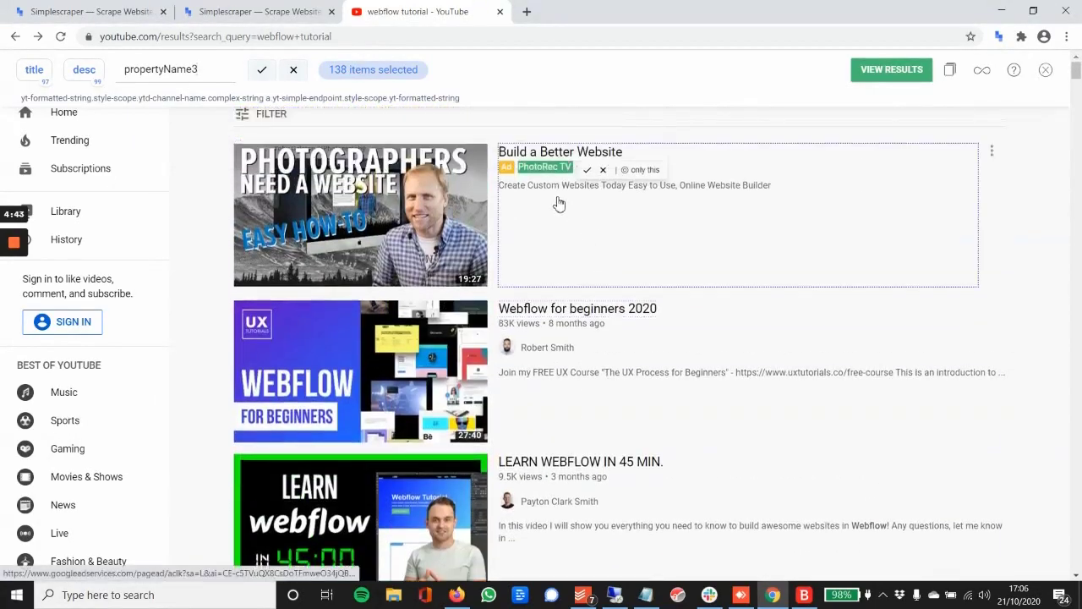
click(545, 356)
scroll(619, 423, down, 10)
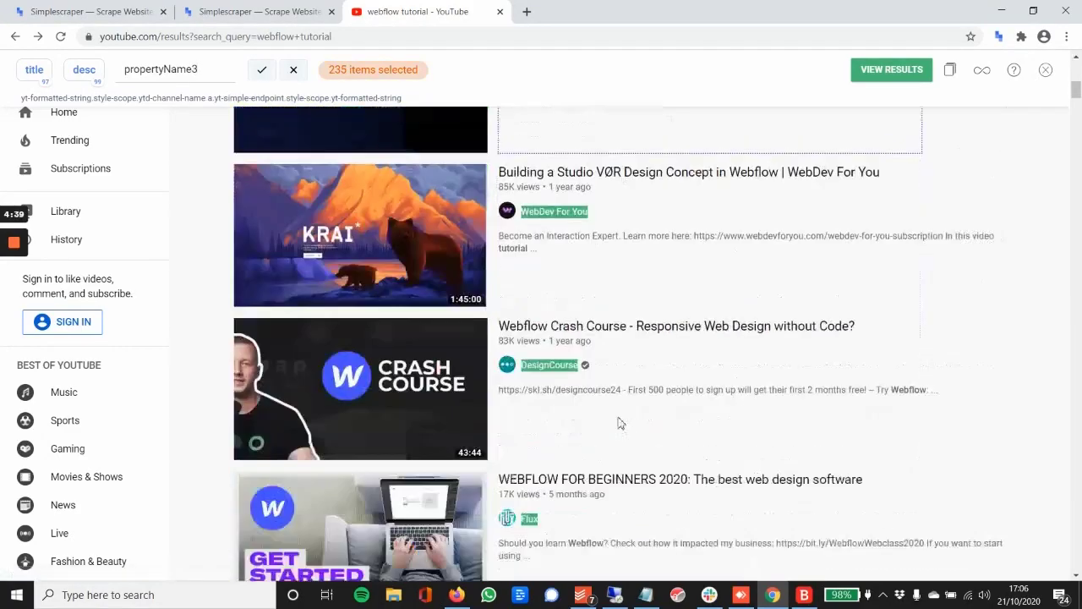
scroll(623, 416, up, 15)
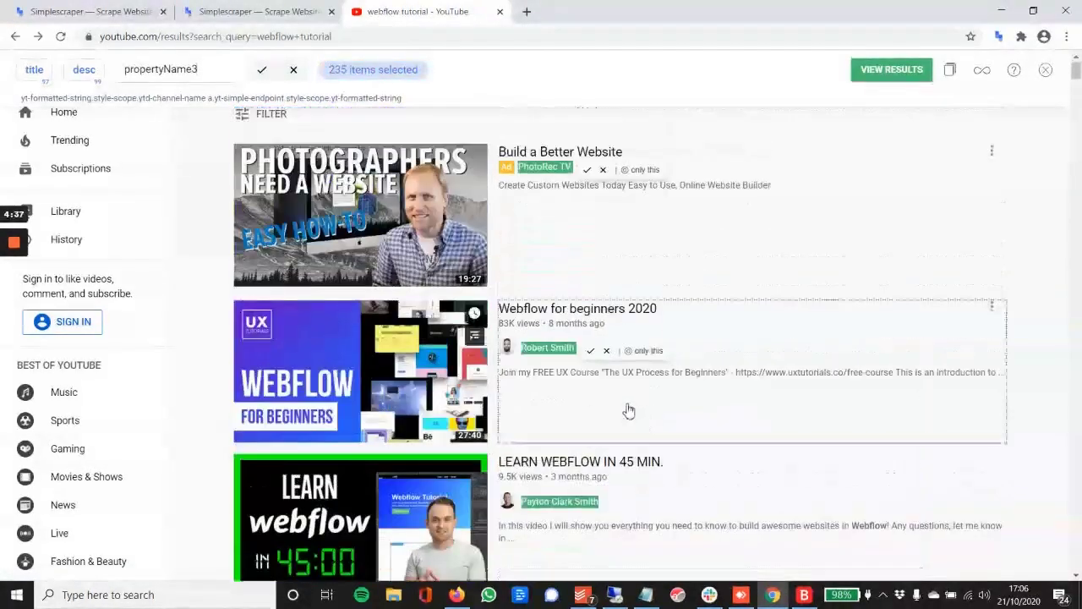
Rename the third property to 'channel' and save it
drag(205, 77, 128, 61)
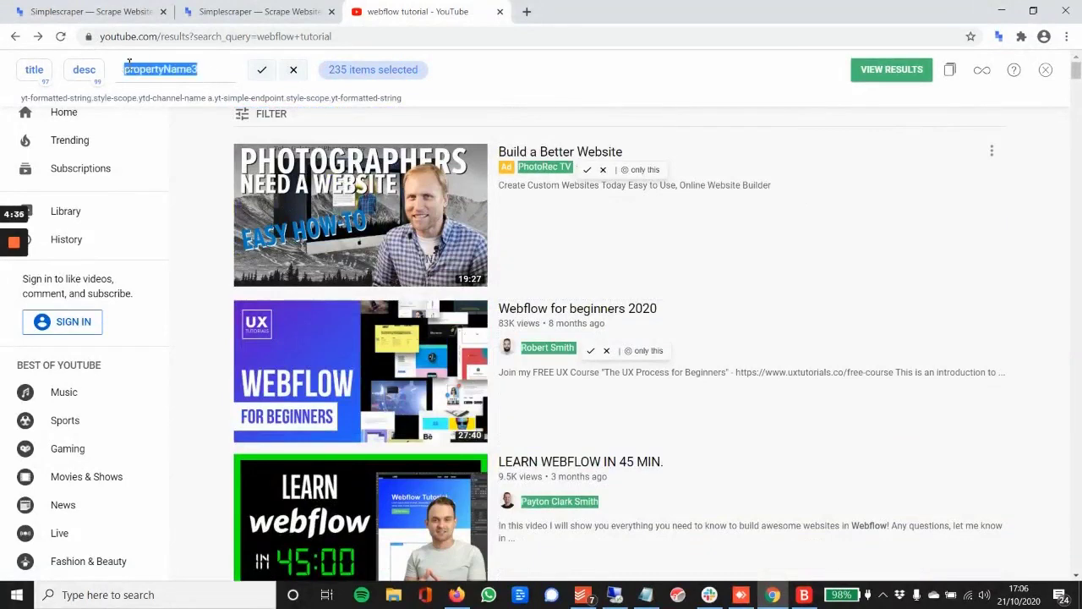
text(channel)
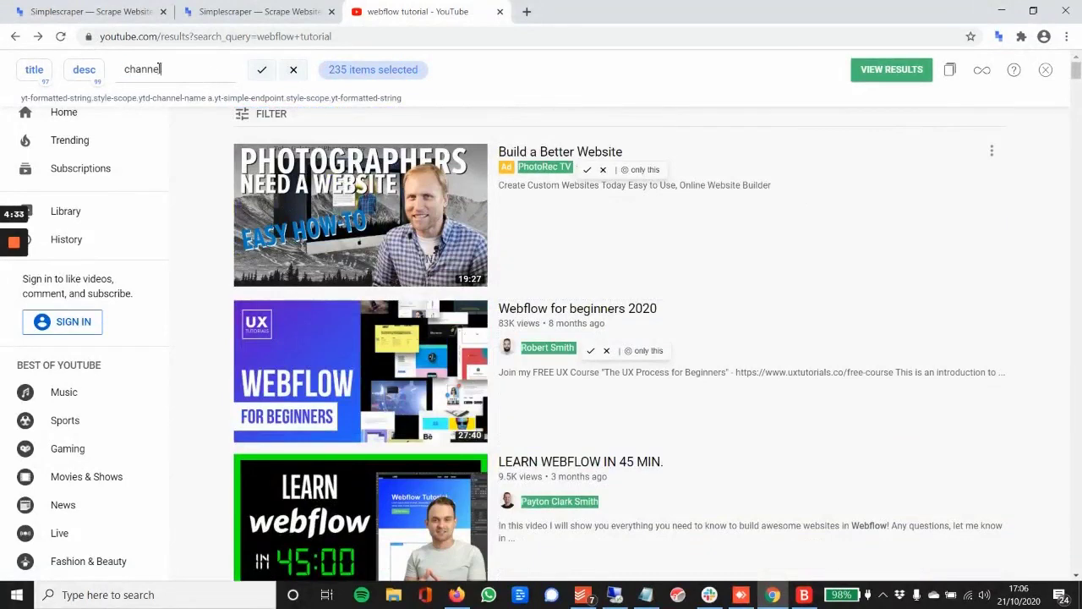
click(262, 69)
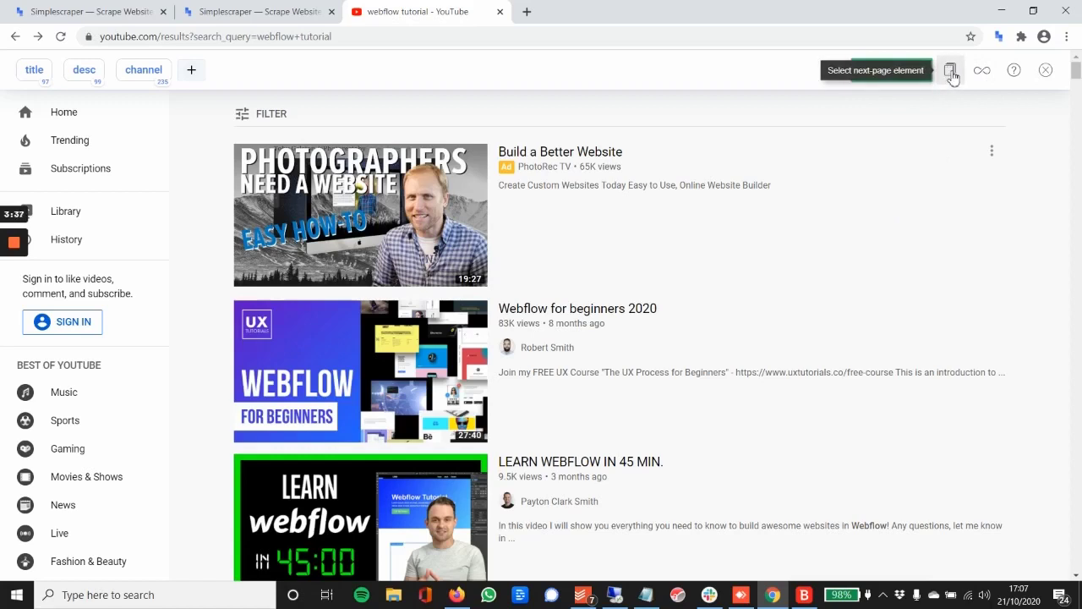
Enable infinite scroll so more webflow tutorial results load while scraping
drag(1079, 72, 1080, 178)
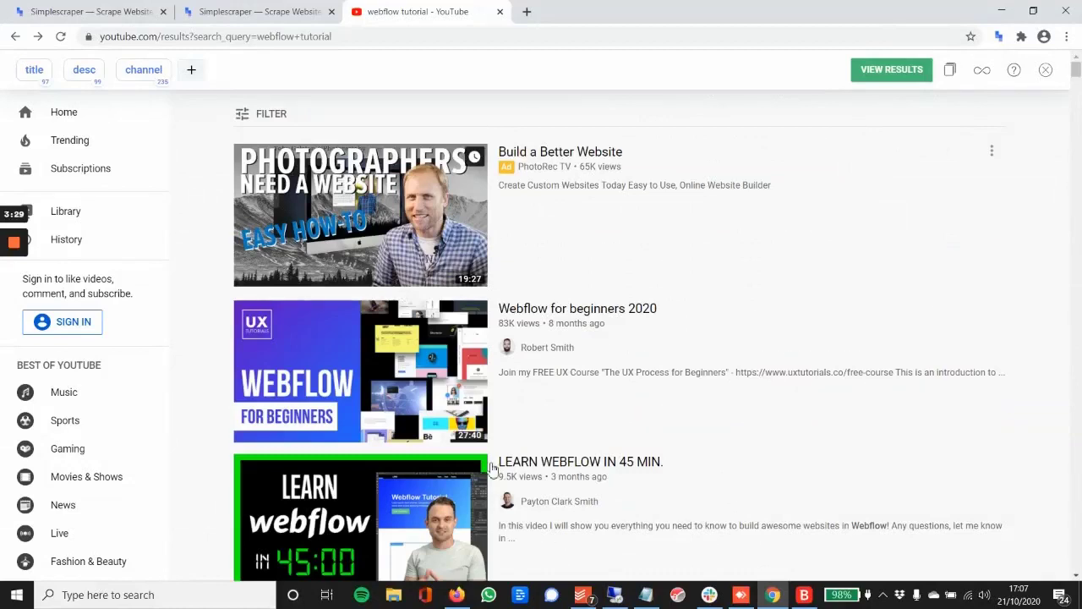
click(985, 74)
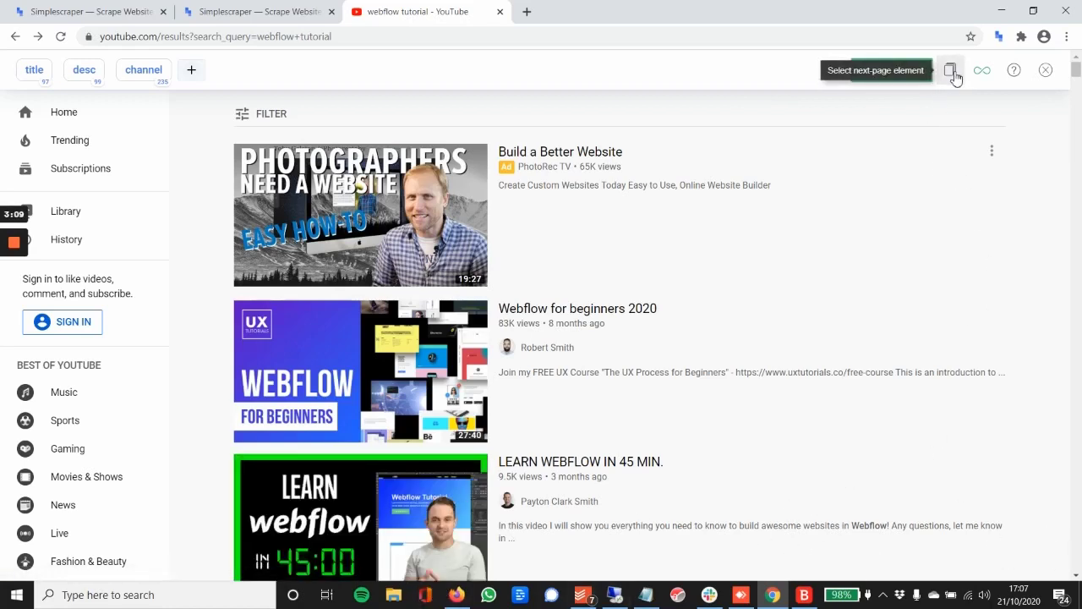
scroll(814, 405, down, 9)
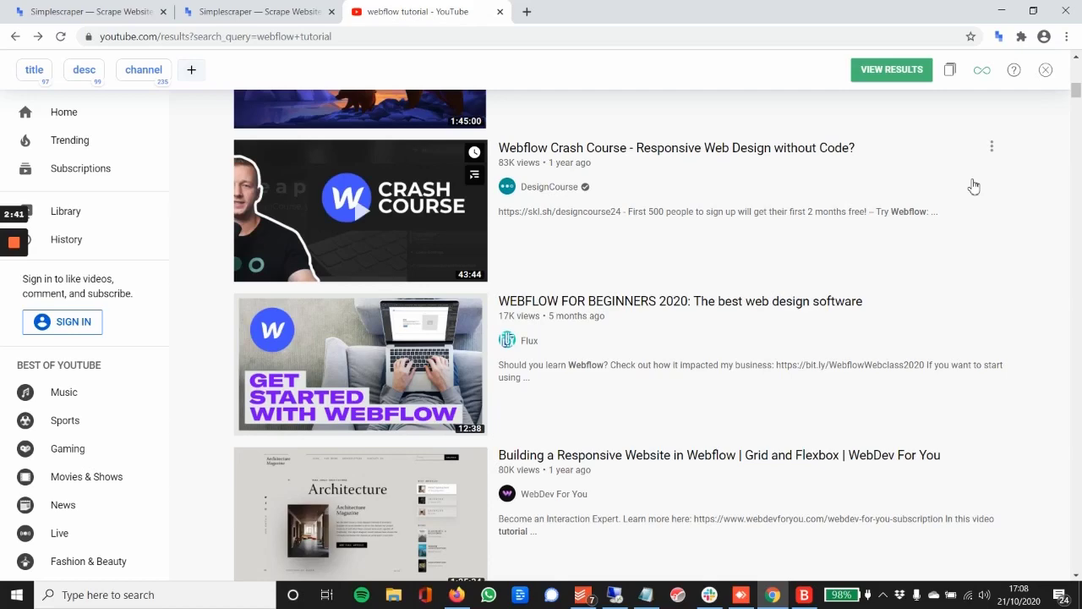
scroll(961, 336, up, 10)
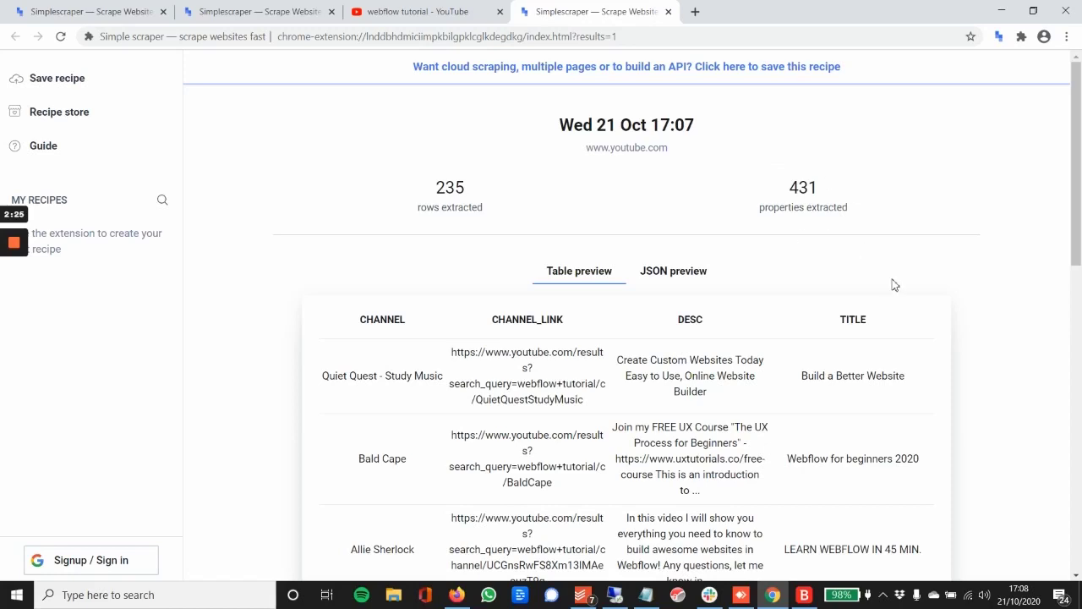
Scroll through all 235 scraped rows in the Table preview and download them as CSV
scroll(998, 266, down, 2)
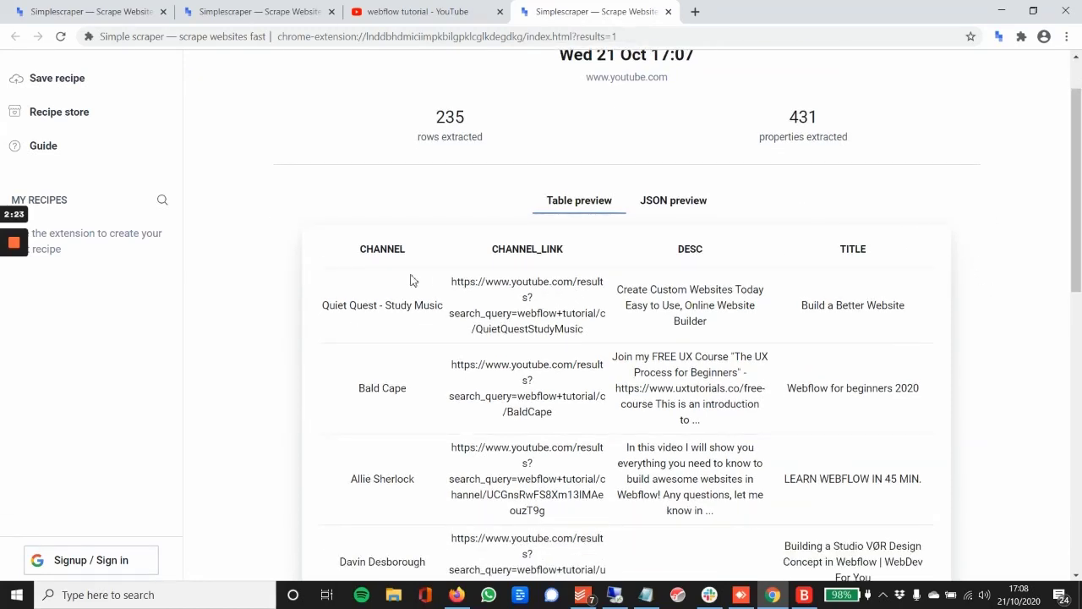
scroll(485, 359, down, 1)
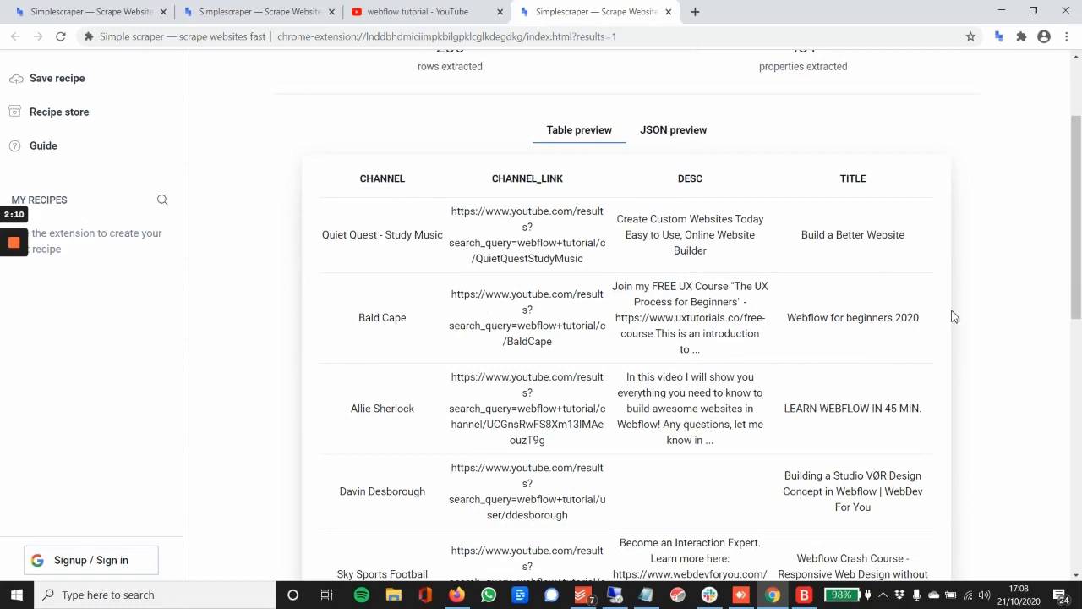
drag(1077, 234, 1077, 483)
click(559, 521)
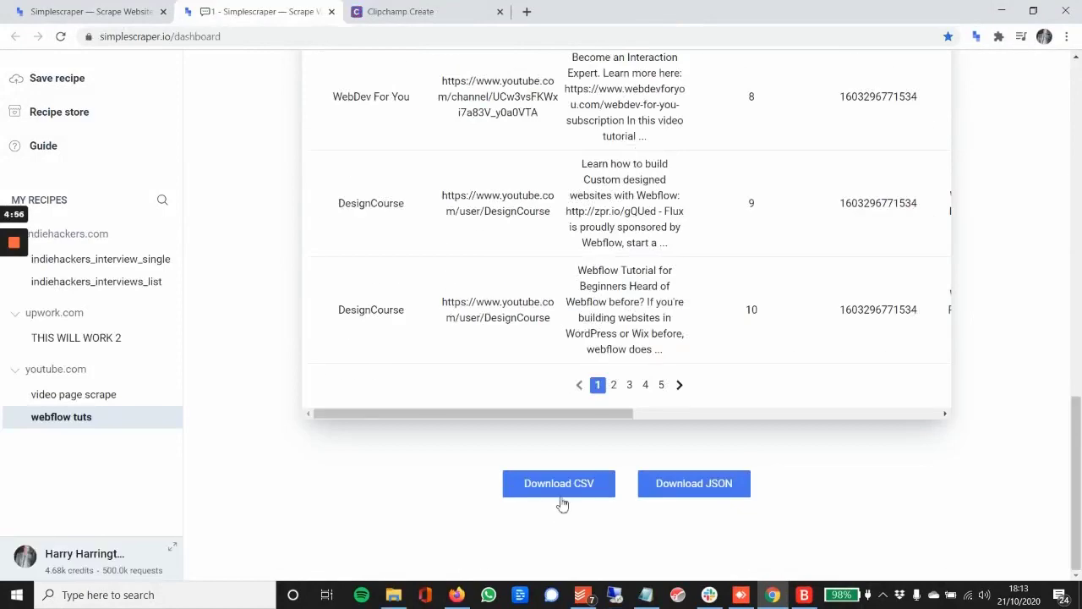
Download data.csv, check its channel, desc, title and url columns in Excel, then minimise Excel
click(559, 484)
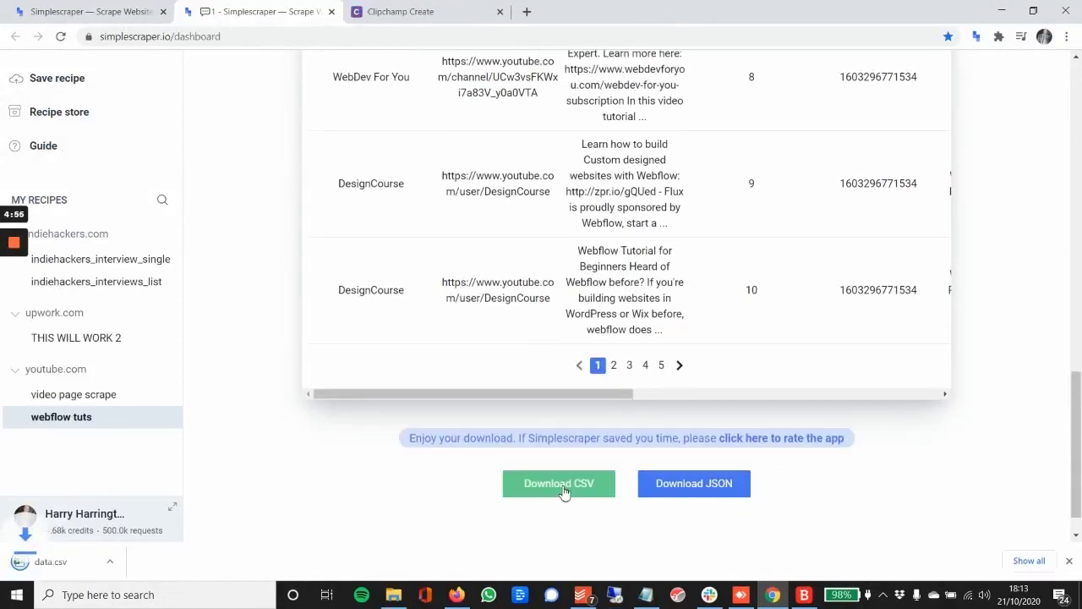
click(71, 569)
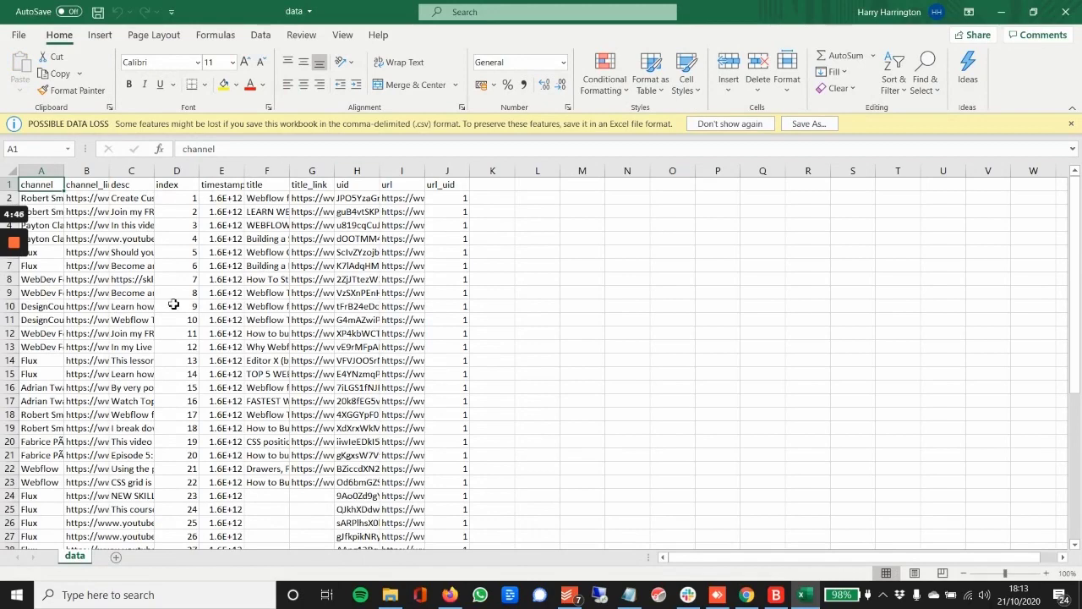
click(1001, 12)
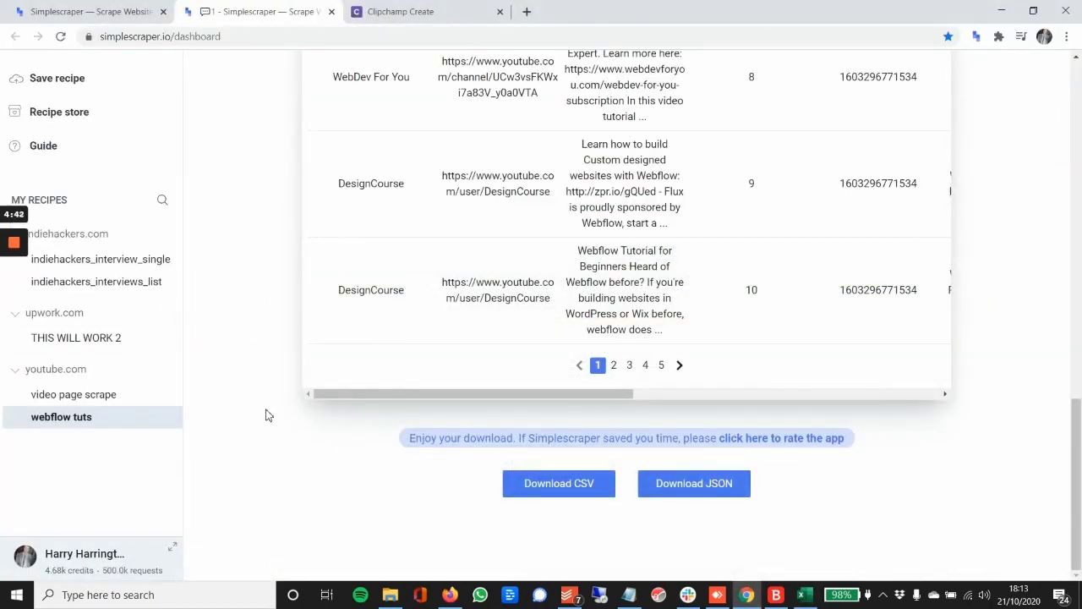
Show the webflow tuts recipe's Integrate tab with its Google Sheets and Webhook options
scroll(273, 416, up, 1)
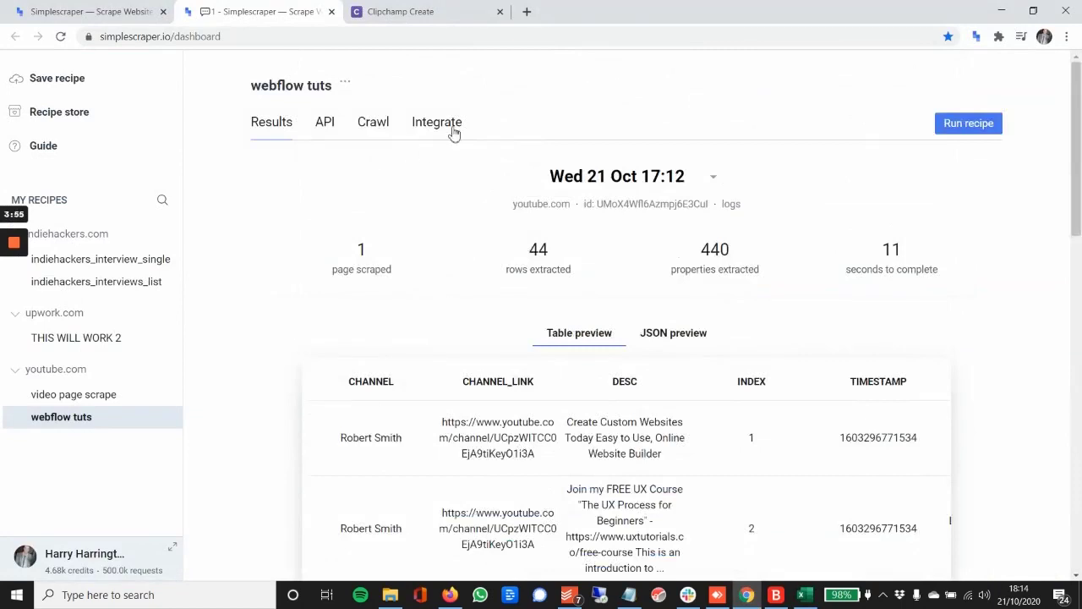
click(451, 128)
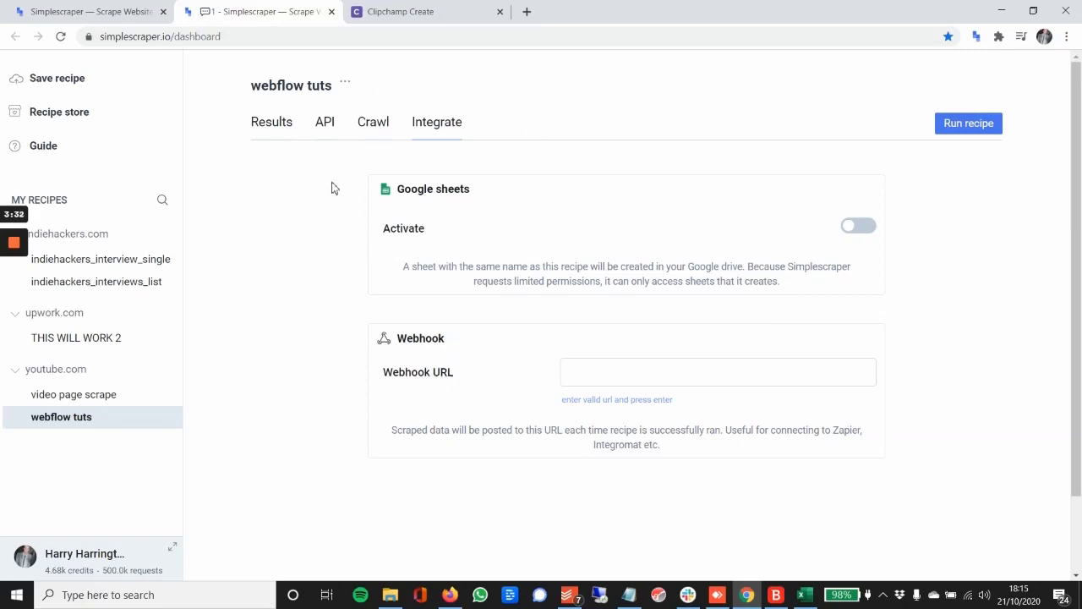
Edit the webflow tuts recipe, reveal advanced options, and leave the schedule at none
click(345, 85)
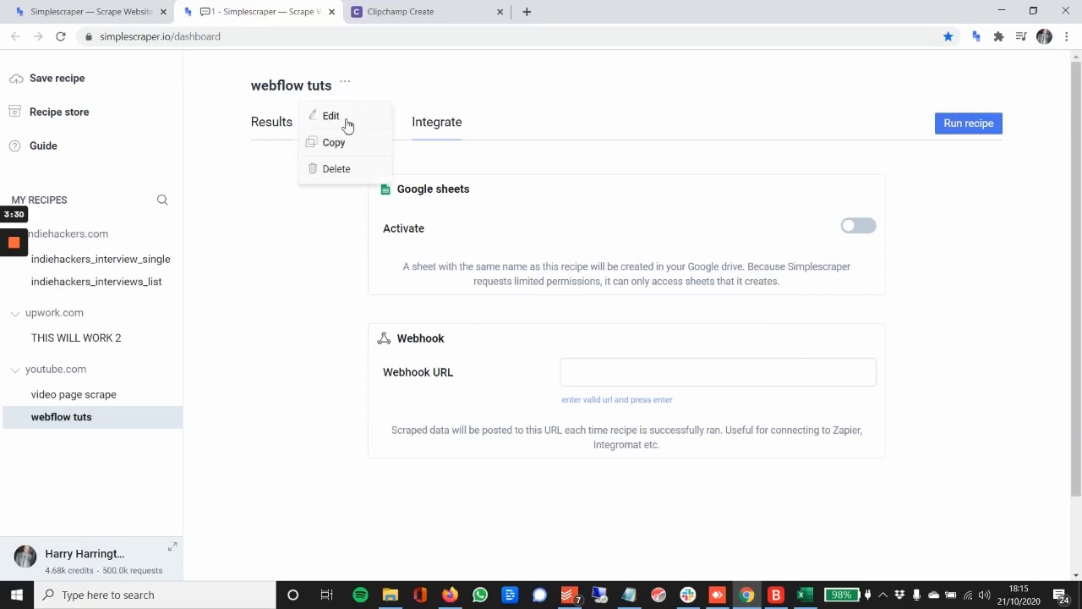
click(347, 124)
scroll(550, 353, down, 4)
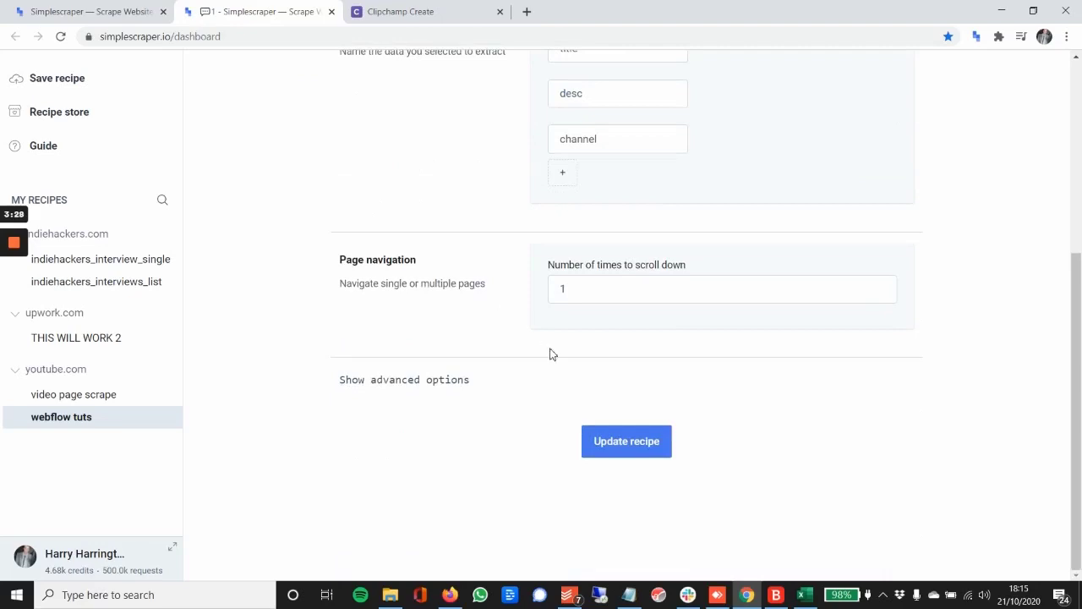
click(478, 381)
scroll(548, 387, down, 1)
scroll(548, 387, down, 5)
scroll(498, 235, up, 3)
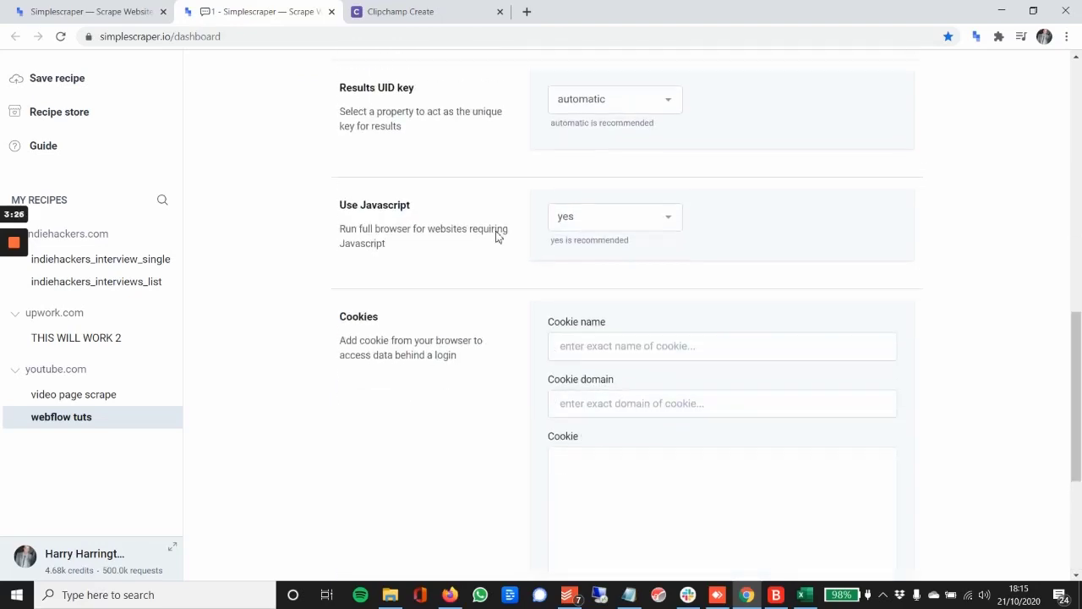
click(634, 159)
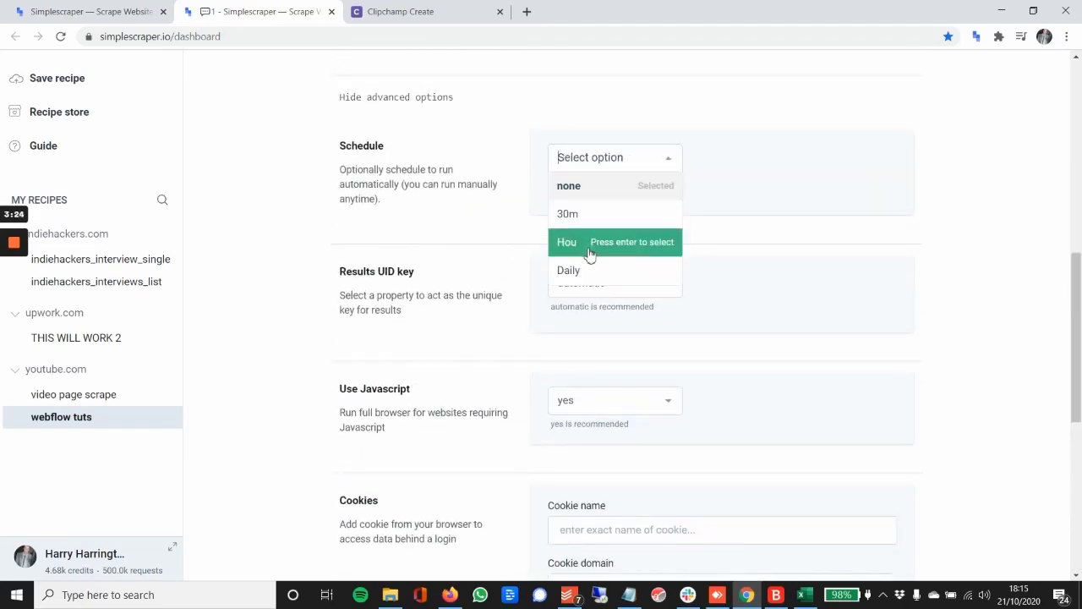
click(947, 204)
Look over the recipe settings, then bring up its empty Crawl URL list
scroll(626, 254, down, 3)
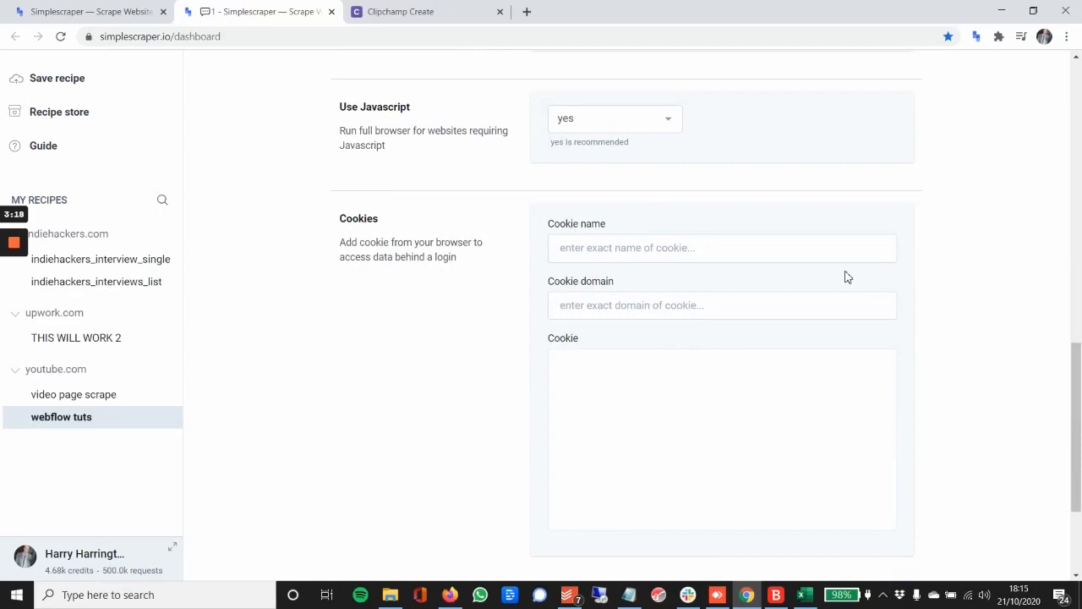
scroll(847, 276, up, 5)
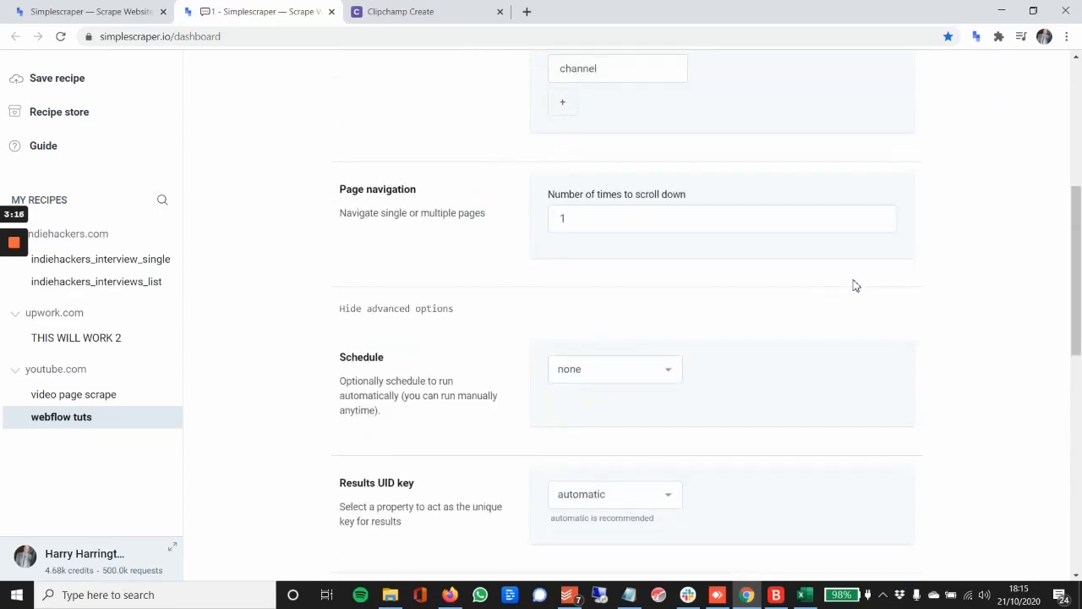
scroll(799, 283, up, 5)
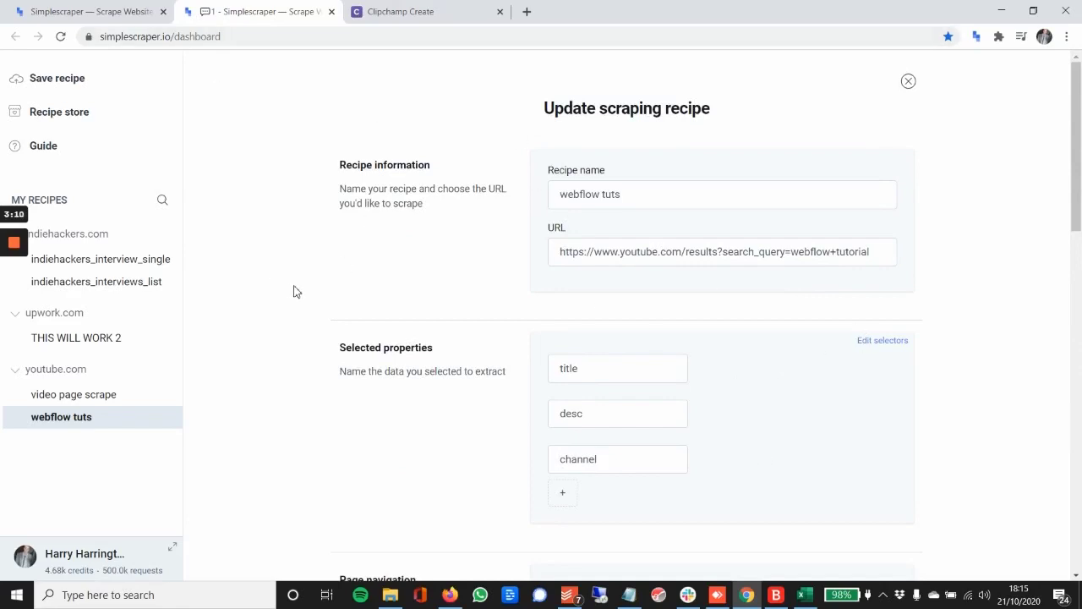
scroll(741, 319, down, 6)
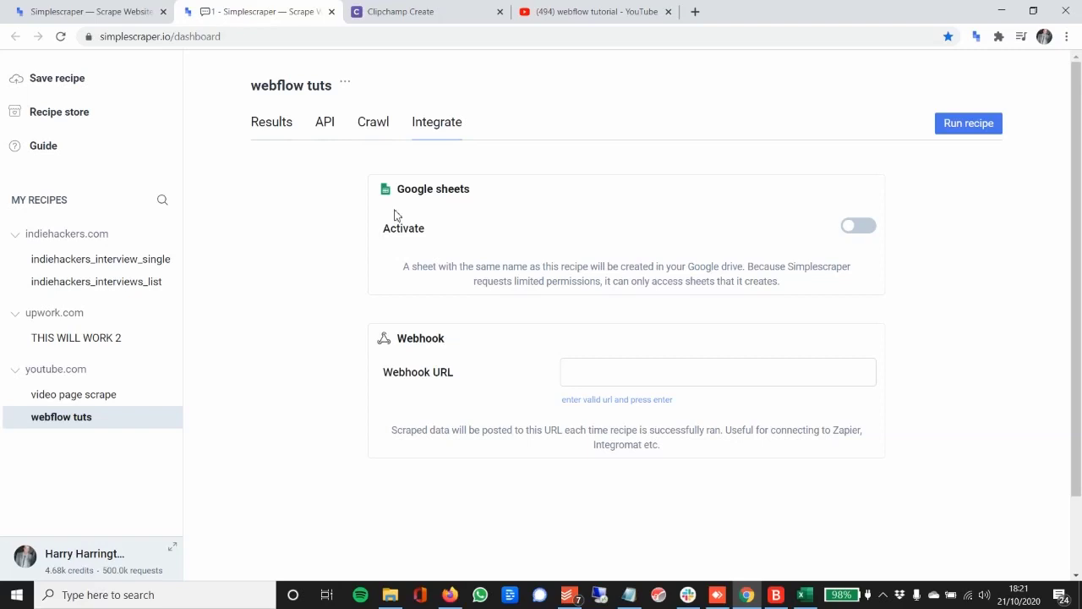
click(374, 127)
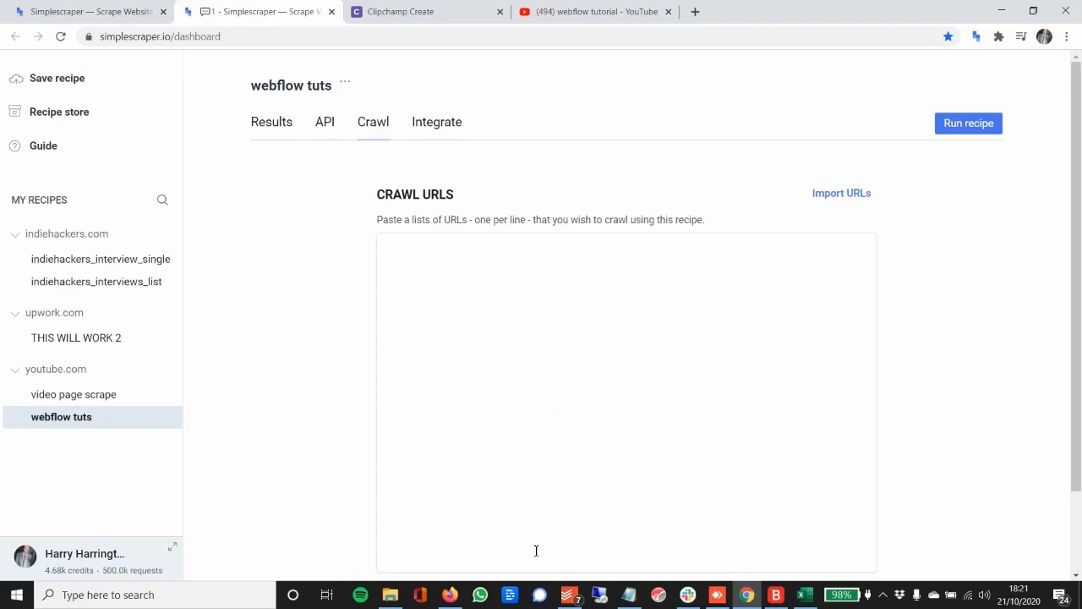
Go to the YouTube 'webflow tutorial' results and scroll up and down through them
click(575, 12)
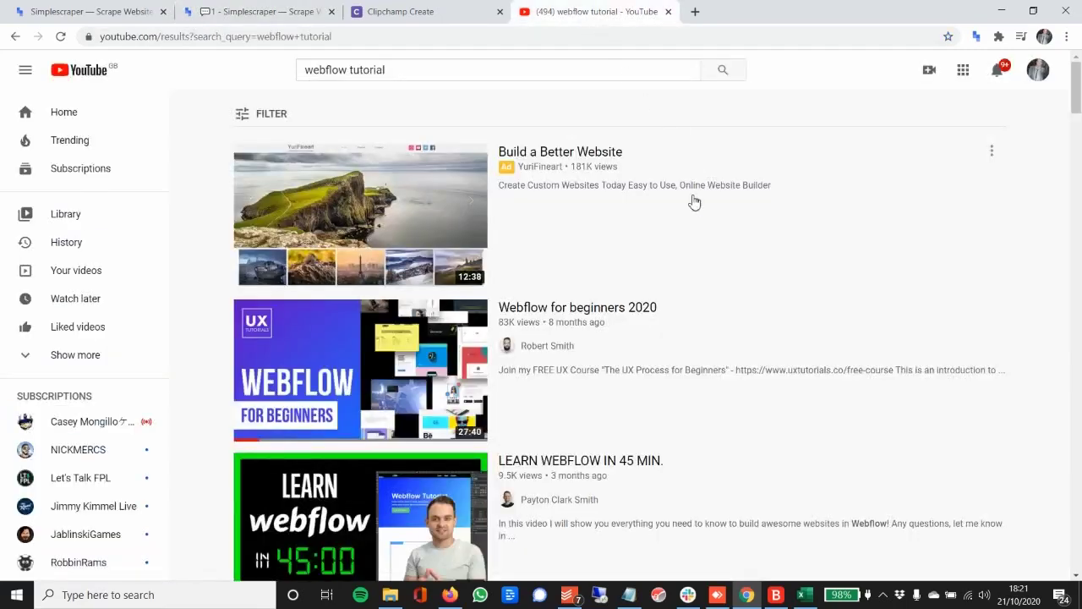
scroll(558, 190, down, 9)
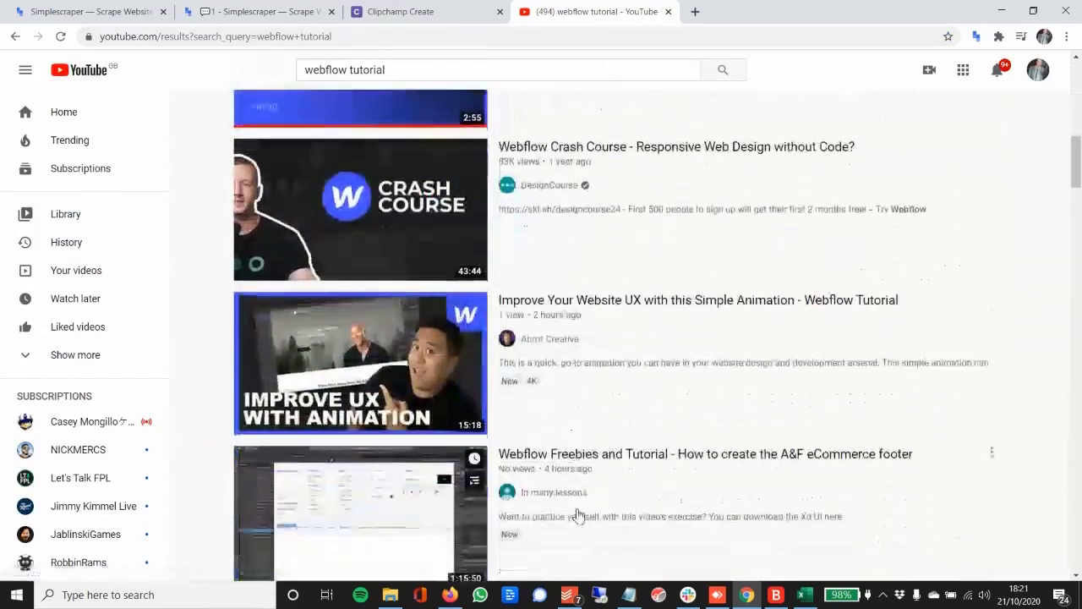
scroll(592, 474, up, 6)
scroll(613, 430, up, 3)
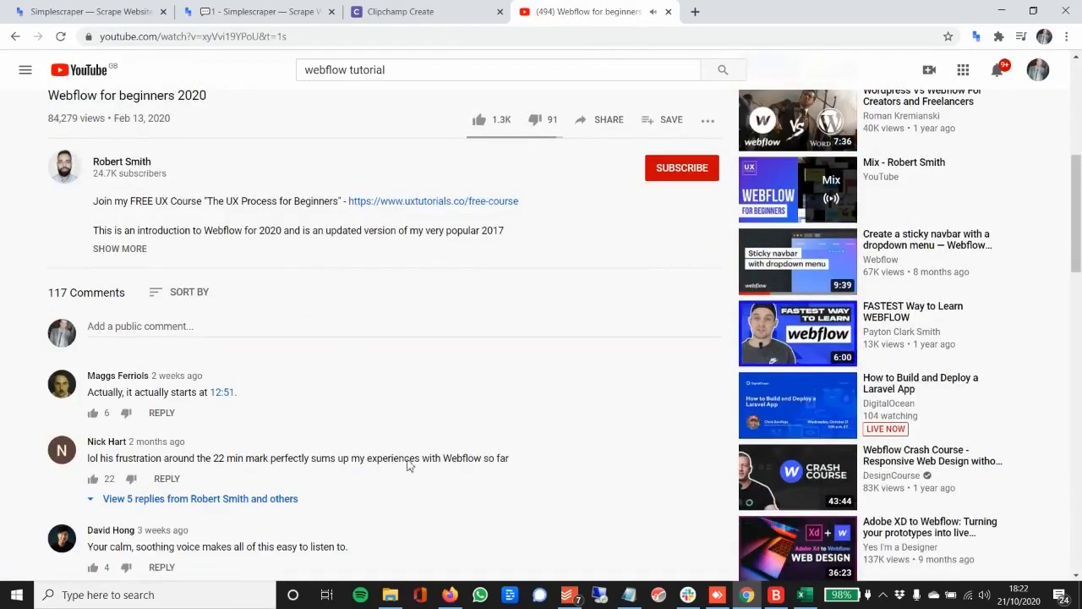
scroll(429, 308, down, 2)
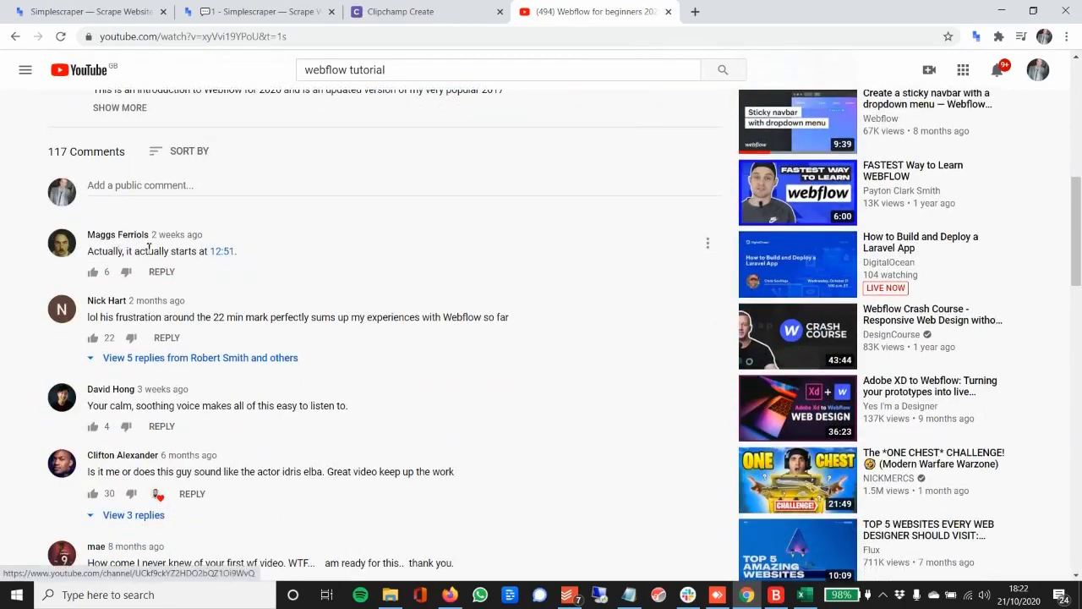
scroll(166, 317, down, 5)
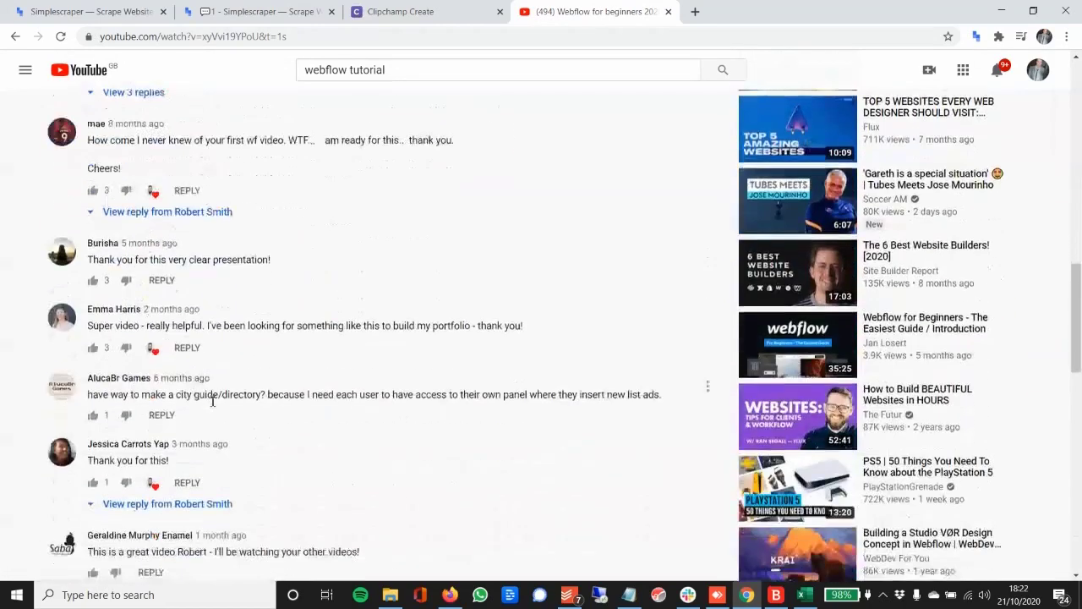
scroll(264, 364, up, 10)
scroll(264, 364, up, 2)
click(262, 12)
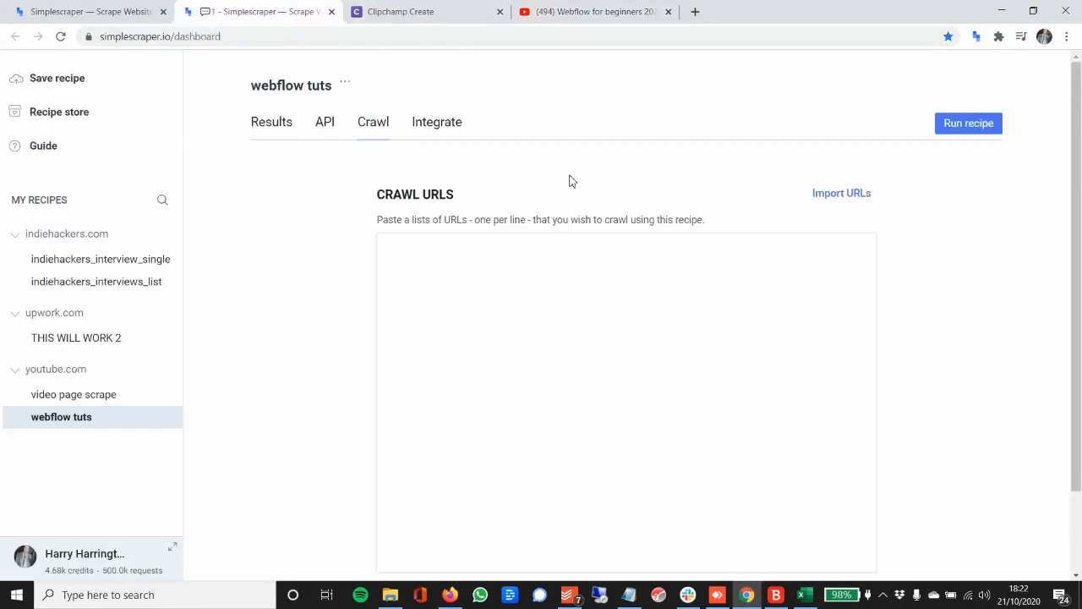